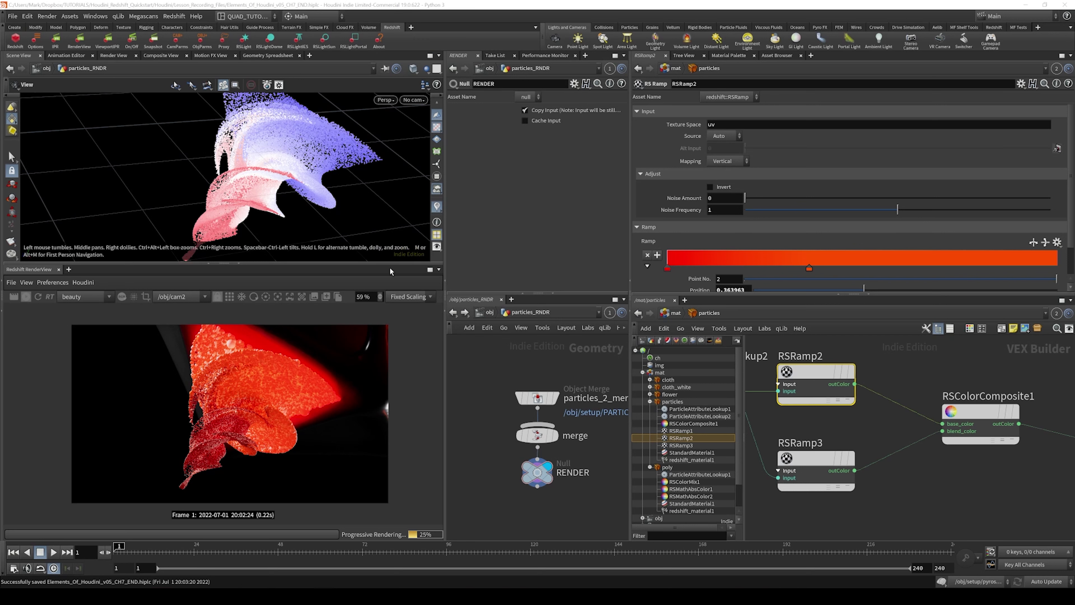
Check the particles_2_merge node's attribute info, then close the info window
{"action": "left_click", "coordinate": [537, 398]}
{"action": "left_click", "coordinate": [503, 397]}
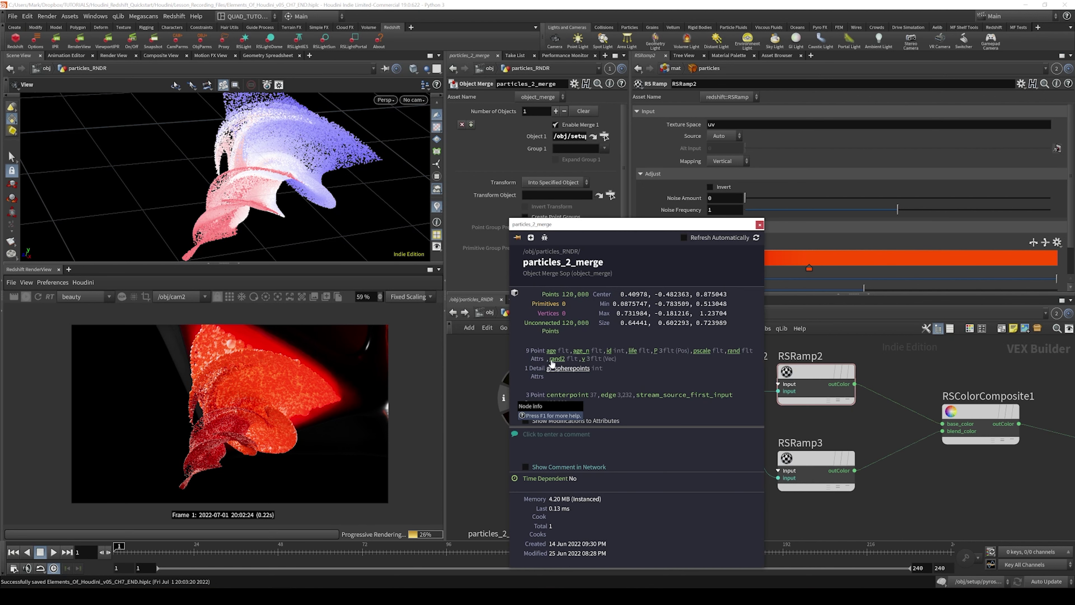
{"action": "left_click", "coordinate": [759, 224]}
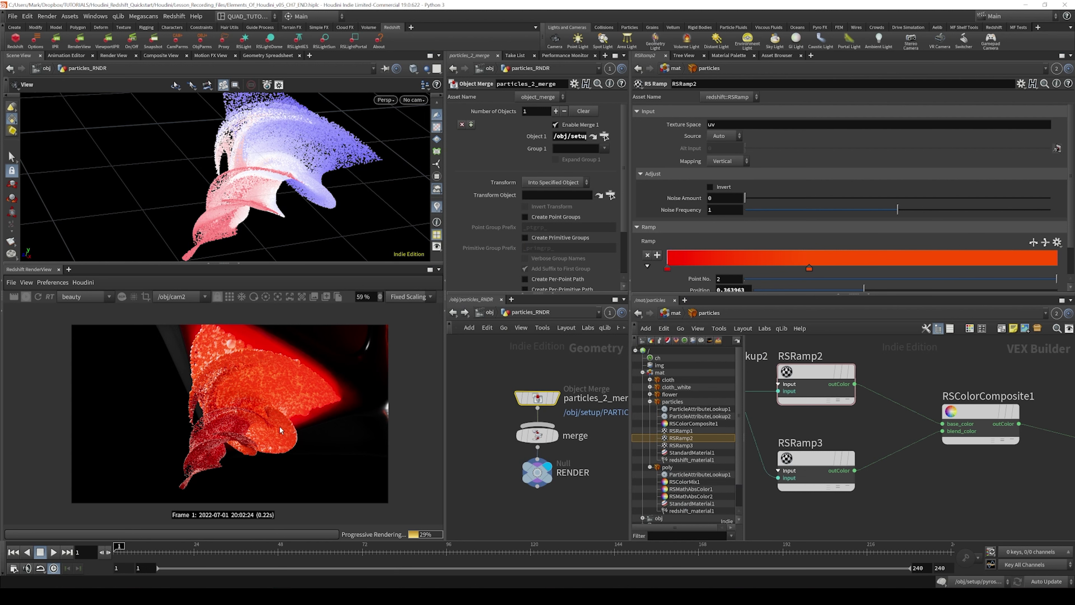
Add an RS Point Attribute lookup node to the particles material network
{"action": "scroll", "coordinate": [899, 474], "scroll_direction": "down", "scroll_amount": 5}
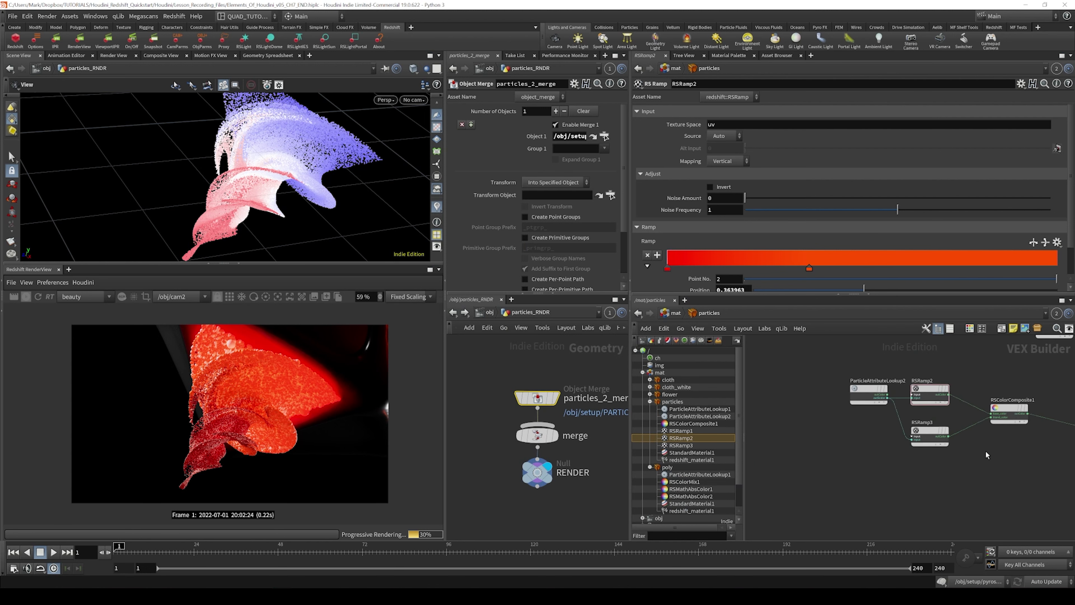
{"action": "middle_click_drag", "start_coordinate": [985, 451], "coordinate": [850, 490]}
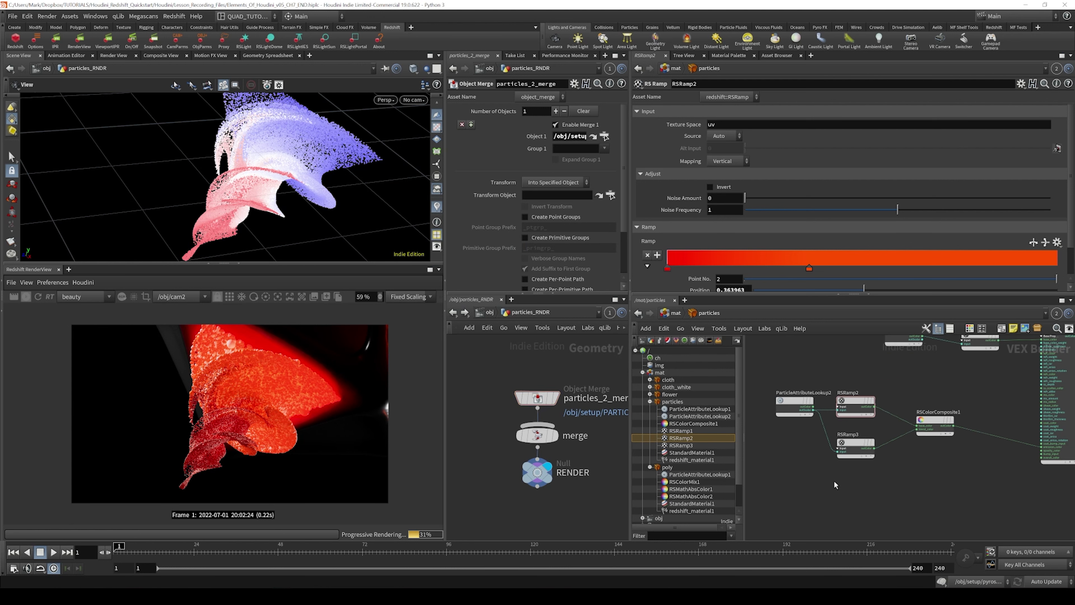
{"action": "key", "text": "Tab"}
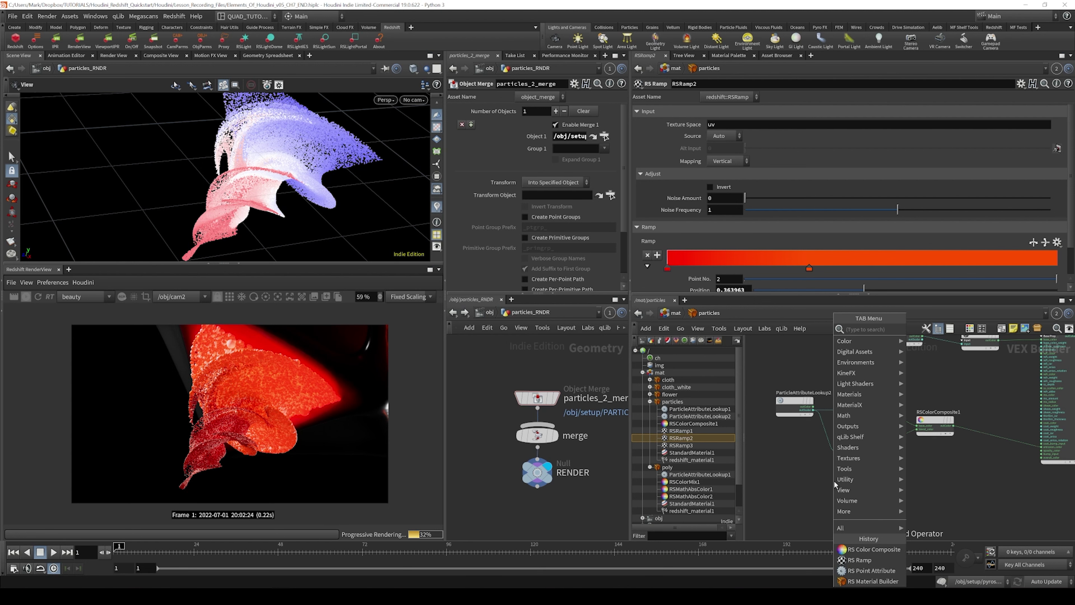
{"action": "type", "text": "point"}
{"action": "key", "text": "Return"}
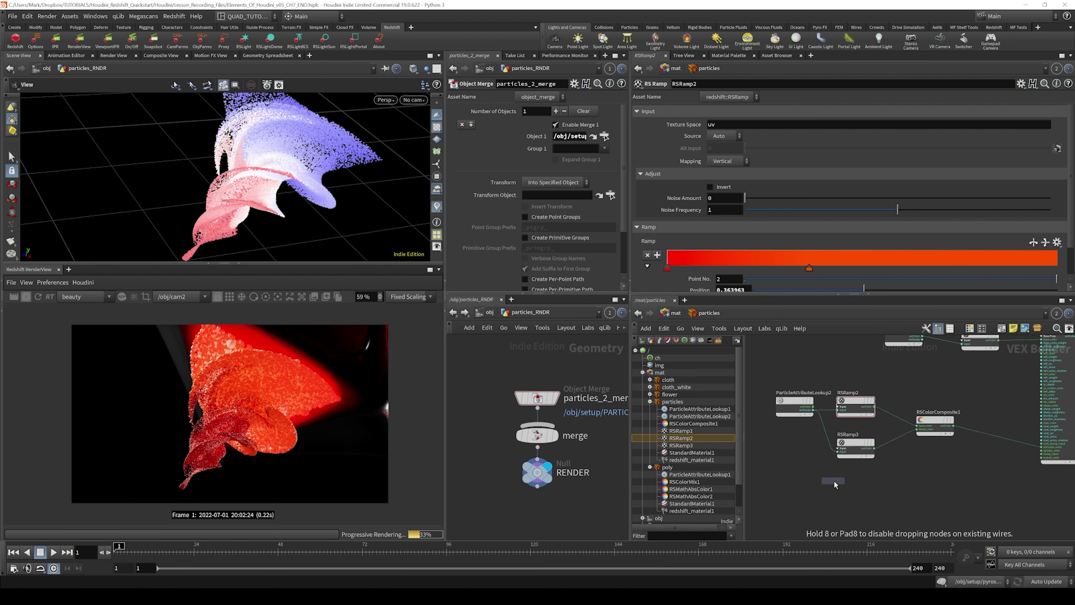
{"action": "left_click", "coordinate": [821, 503]}
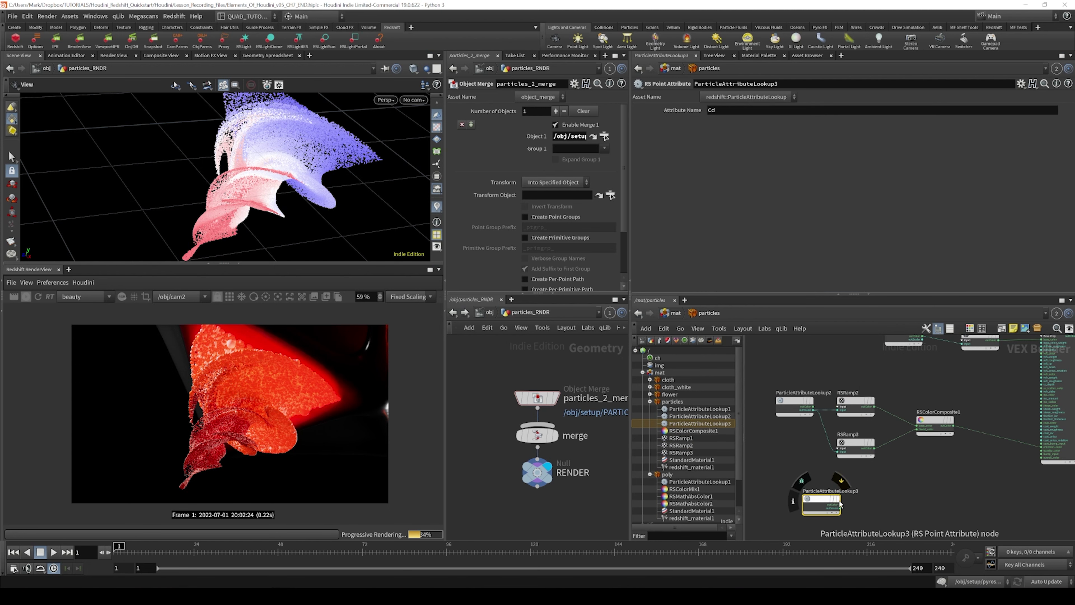
Insert an RSMathMulVector1 node after RSColorComposite1 and save the scene
{"action": "left_click_drag", "start_coordinate": [933, 419], "coordinate": [917, 419]}
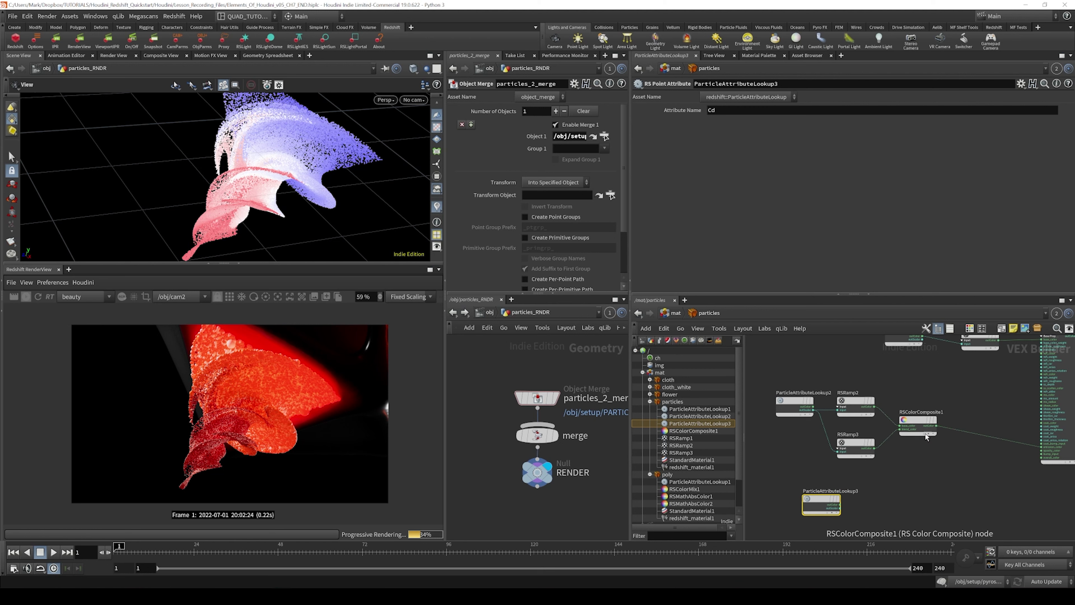
{"action": "key", "text": "Tab"}
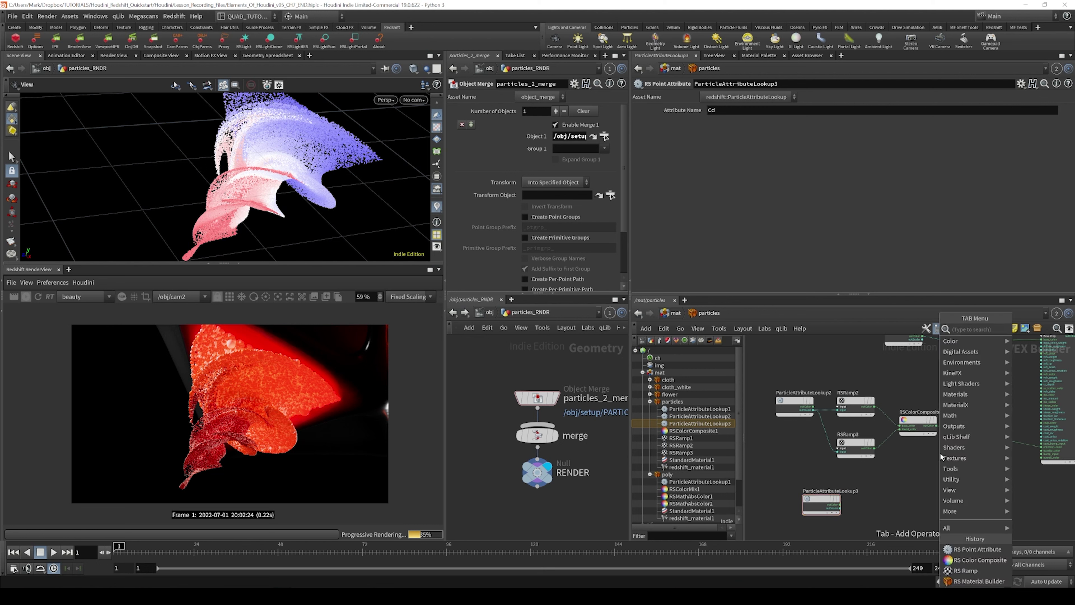
{"action": "type", "text": "vector mul"}
{"action": "key", "text": "Return"}
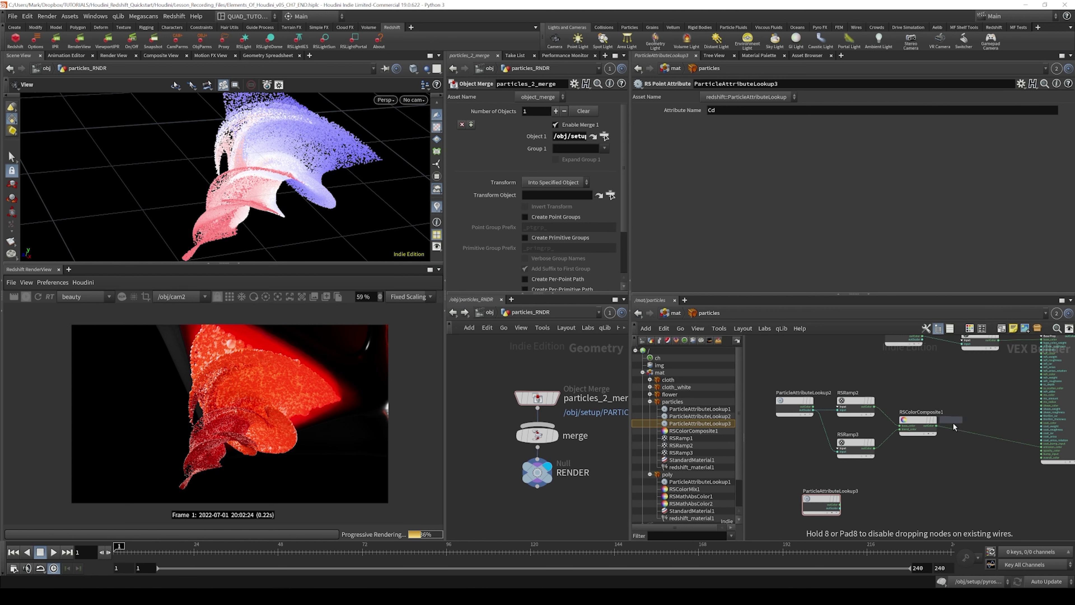
{"action": "left_click", "coordinate": [951, 427]}
{"action": "left_click_drag", "start_coordinate": [952, 428], "coordinate": [970, 428]}
{"action": "left_click", "coordinate": [918, 421]}
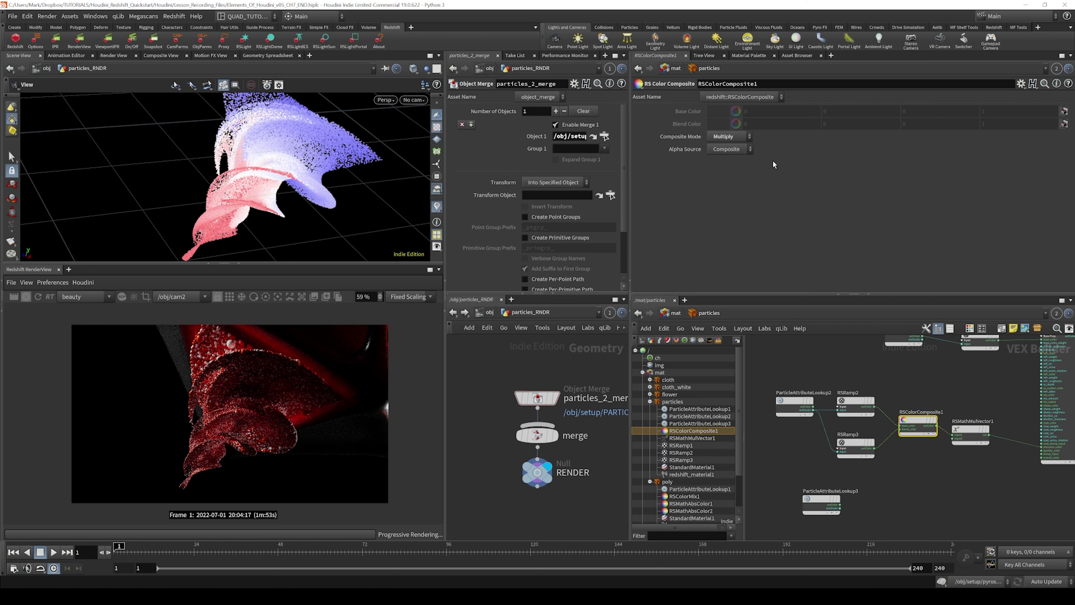
{"action": "left_click_drag", "start_coordinate": [970, 429], "coordinate": [971, 445]}
{"action": "key", "text": "ctrl+s"}
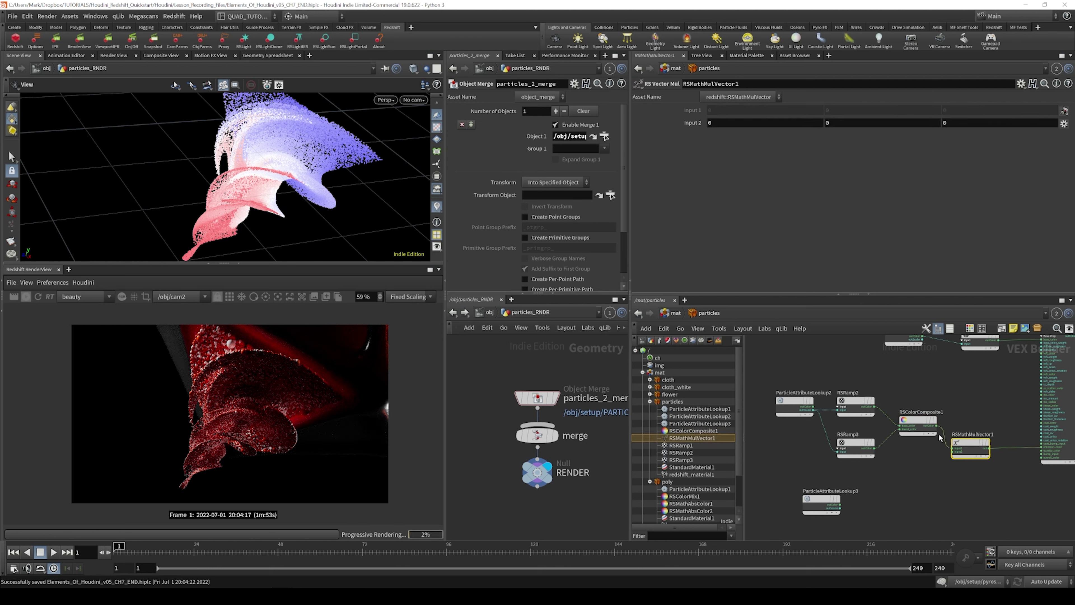
Keep RSColorComposite1 on Multiply and wire ParticleAttributeLookup3 into RSMathMulVector1's second input
{"action": "left_click", "coordinate": [918, 421]}
{"action": "left_click", "coordinate": [727, 137]}
{"action": "left_click", "coordinate": [727, 137]}
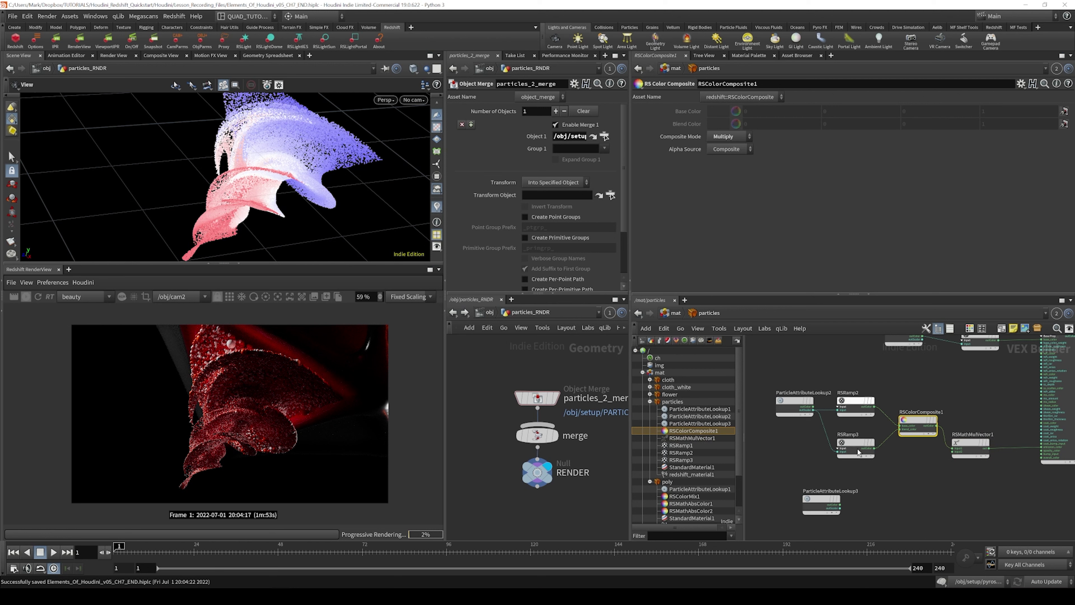
{"action": "left_click_drag", "start_coordinate": [952, 453], "coordinate": [839, 498]}
{"action": "left_click", "coordinate": [838, 505]}
Change ParticleAttributeLookup3's Attribute Name from Cd to rand2
{"action": "left_click", "coordinate": [839, 498]}
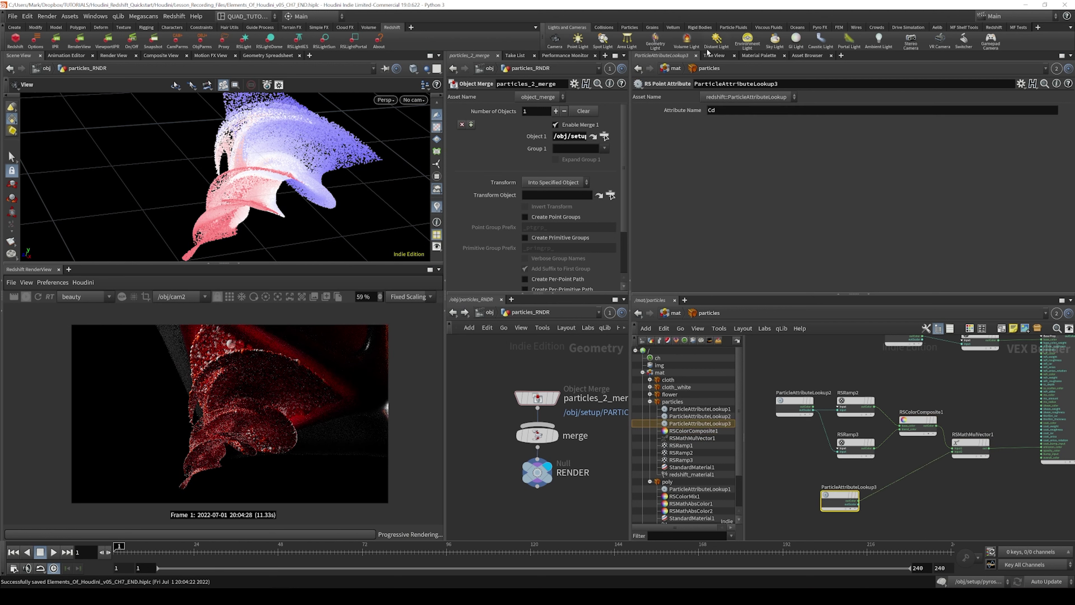
{"action": "left_click", "coordinate": [745, 110]}
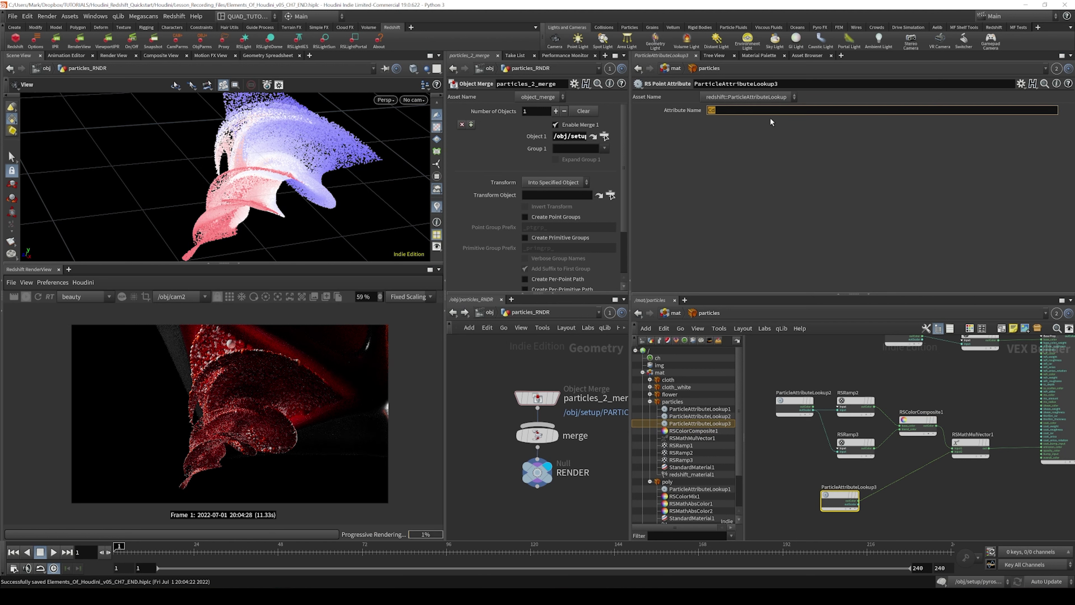
{"action": "type", "text": "rand2"}
{"action": "key", "text": "Return"}
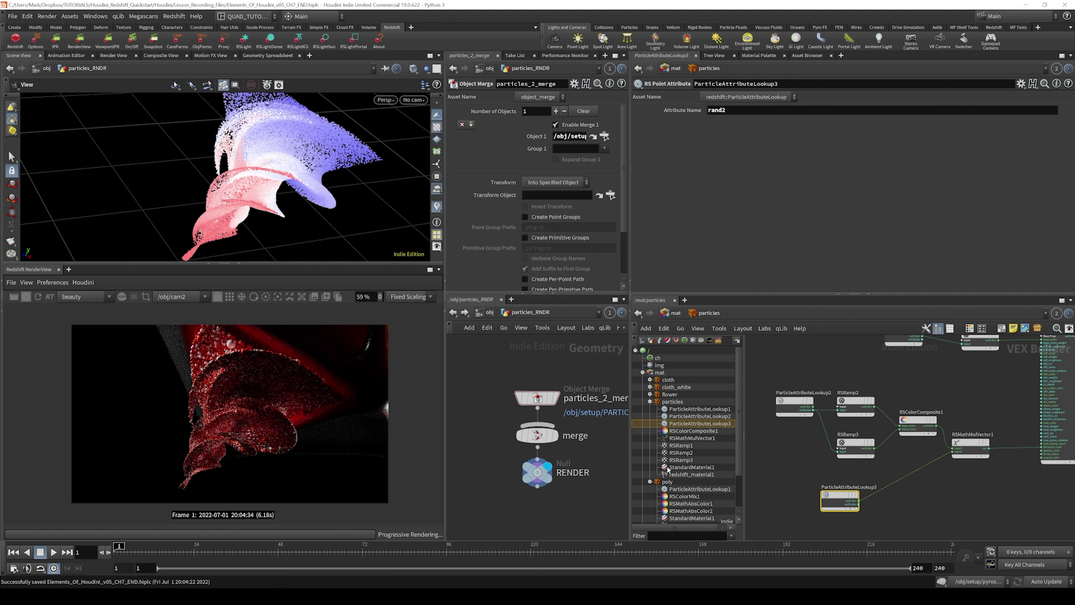
Restart the Redshift render to see the broken-up red particles
{"action": "left_click", "coordinate": [25, 297]}
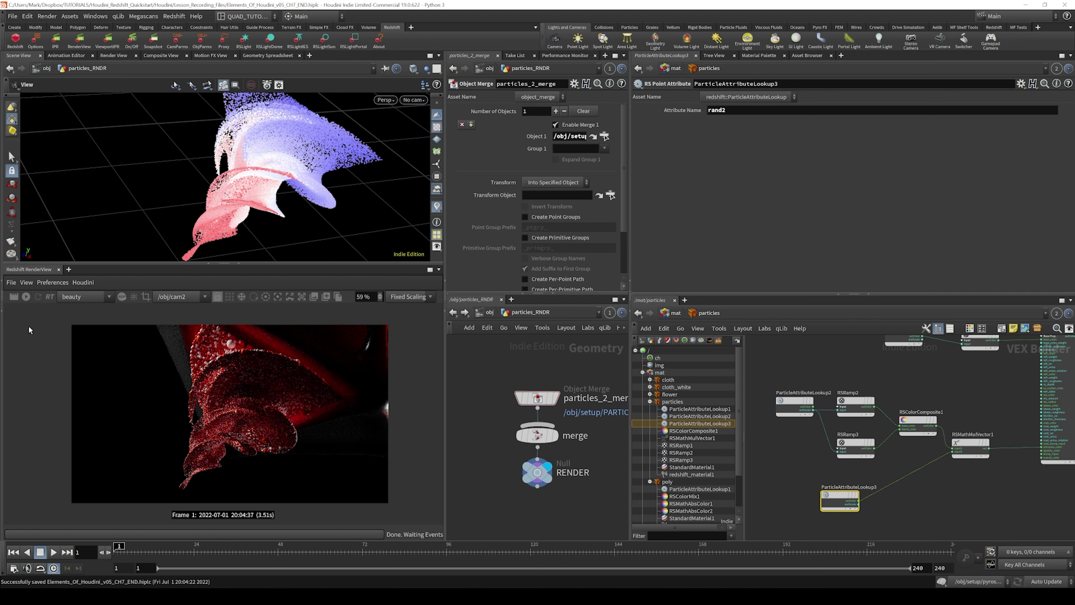
{"action": "left_click", "coordinate": [26, 297]}
{"action": "scroll", "coordinate": [273, 402], "scroll_direction": "up", "scroll_amount": 3}
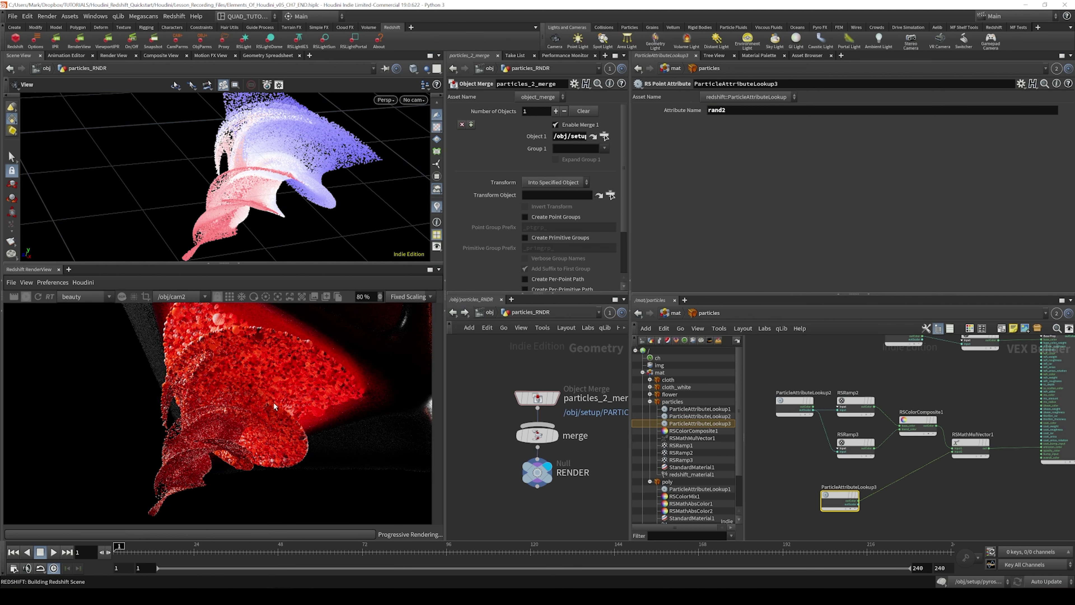
{"action": "scroll", "coordinate": [273, 402], "scroll_direction": "up", "scroll_amount": 1}
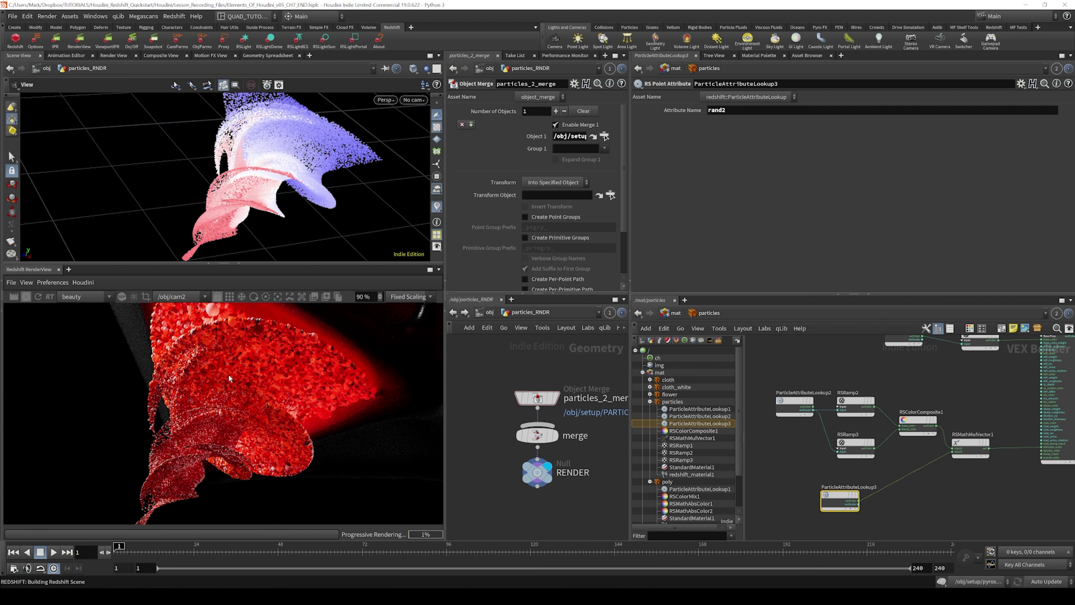
{"action": "scroll", "coordinate": [235, 402], "scroll_direction": "down", "scroll_amount": 2}
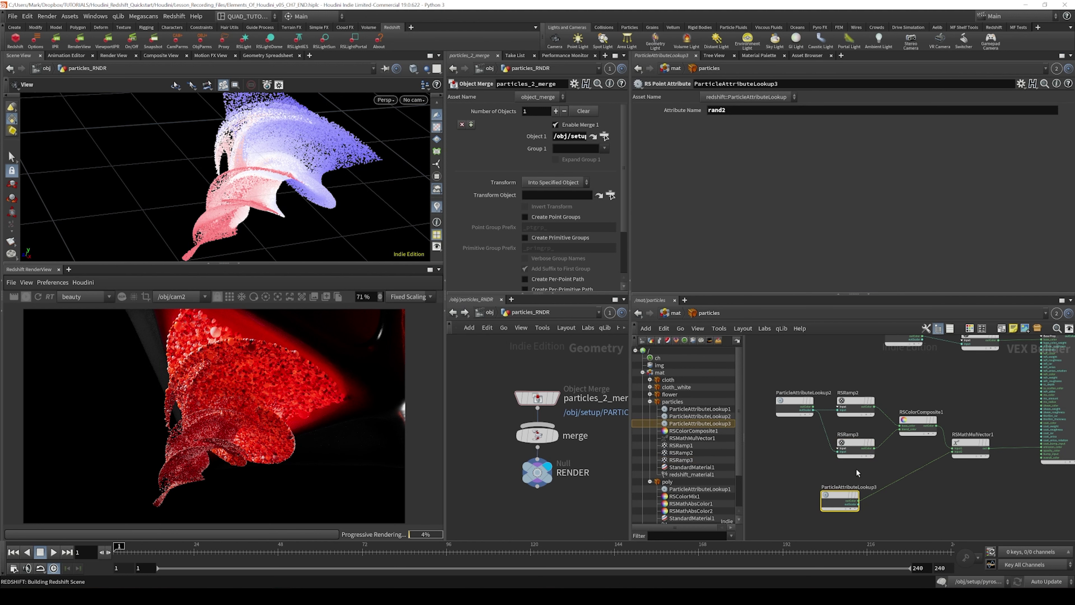
Create RSRamp4 and insert it between ParticleAttributeLookup3 and the vector multiply
{"action": "left_click", "coordinate": [854, 449]}
{"action": "left_click_drag", "start_coordinate": [855, 448], "coordinate": [900, 478]}
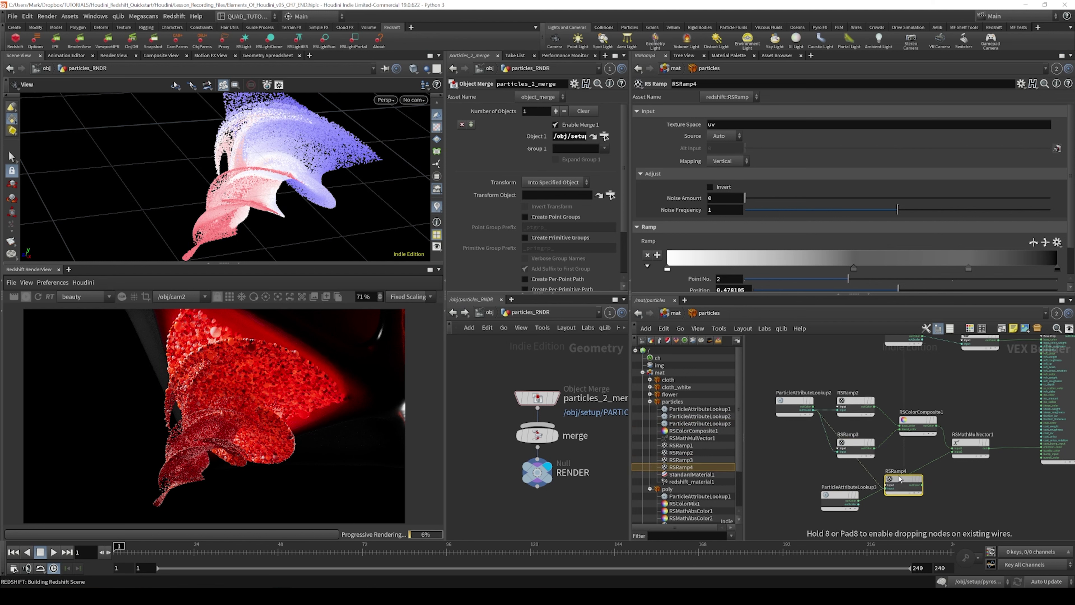
{"action": "left_click_drag", "start_coordinate": [840, 494], "coordinate": [818, 494]}
{"action": "mouse_move", "coordinate": [901, 485]}
{"action": "left_mouse_down"}
{"action": "mouse_move", "coordinate": [880, 500]}
{"action": "mouse_move", "coordinate": [931, 493]}
{"action": "mouse_move", "coordinate": [909, 498]}
{"action": "mouse_move", "coordinate": [891, 483]}
{"action": "left_mouse_up"}
{"action": "scroll", "coordinate": [890, 485], "scroll_direction": "up", "scroll_amount": 3}
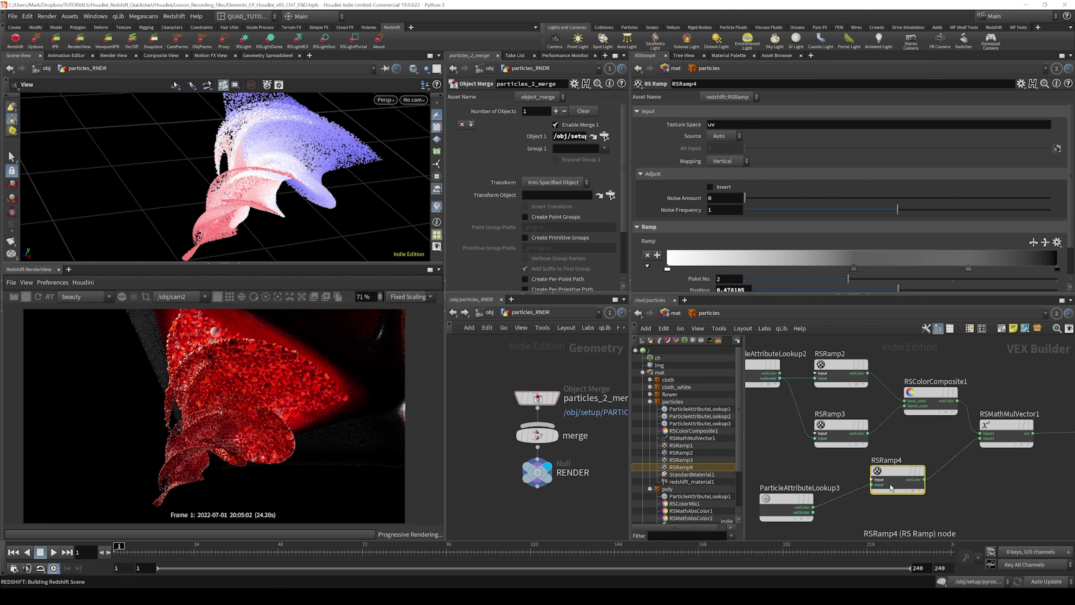
{"action": "middle_click_drag", "start_coordinate": [886, 510], "coordinate": [882, 497]}
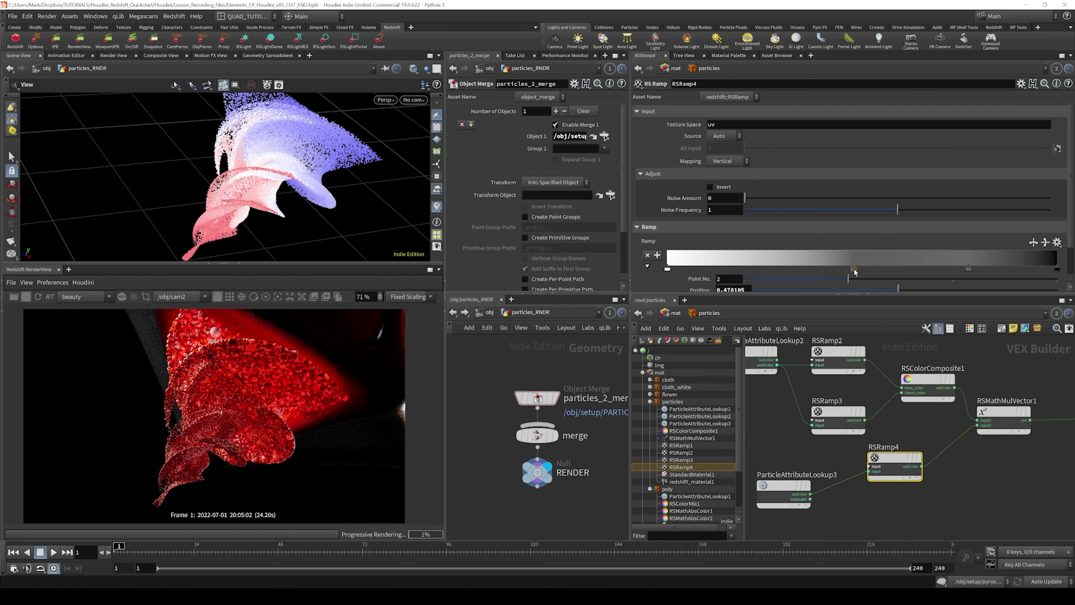
Reposition RSRamp4's keys to widen the white part of the ramp, then save
{"action": "left_click_drag", "start_coordinate": [854, 269], "coordinate": [706, 267]}
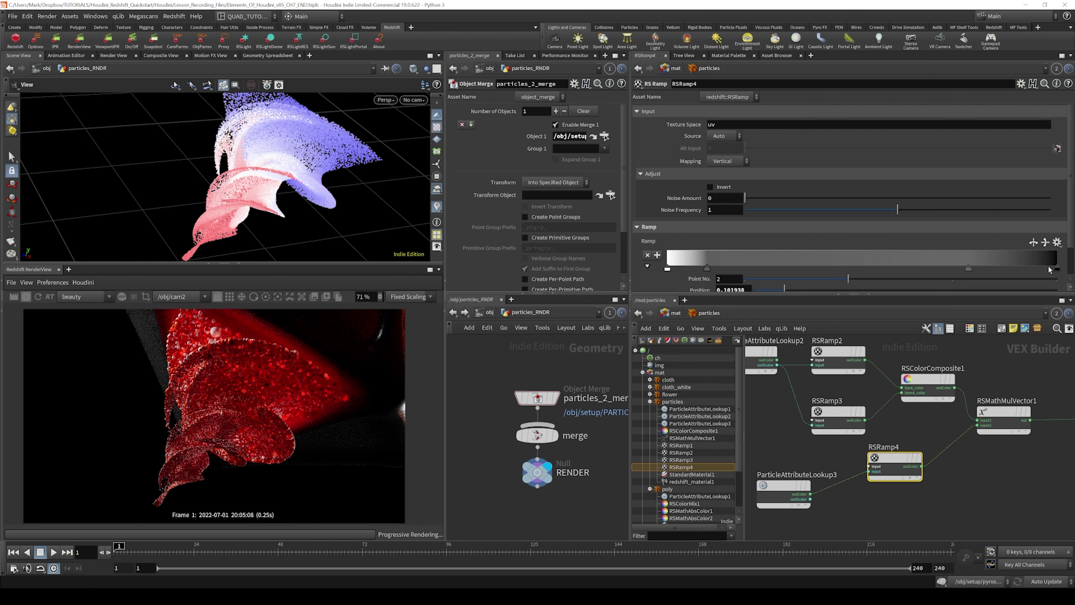
{"action": "left_click_drag", "start_coordinate": [970, 271], "coordinate": [700, 271]}
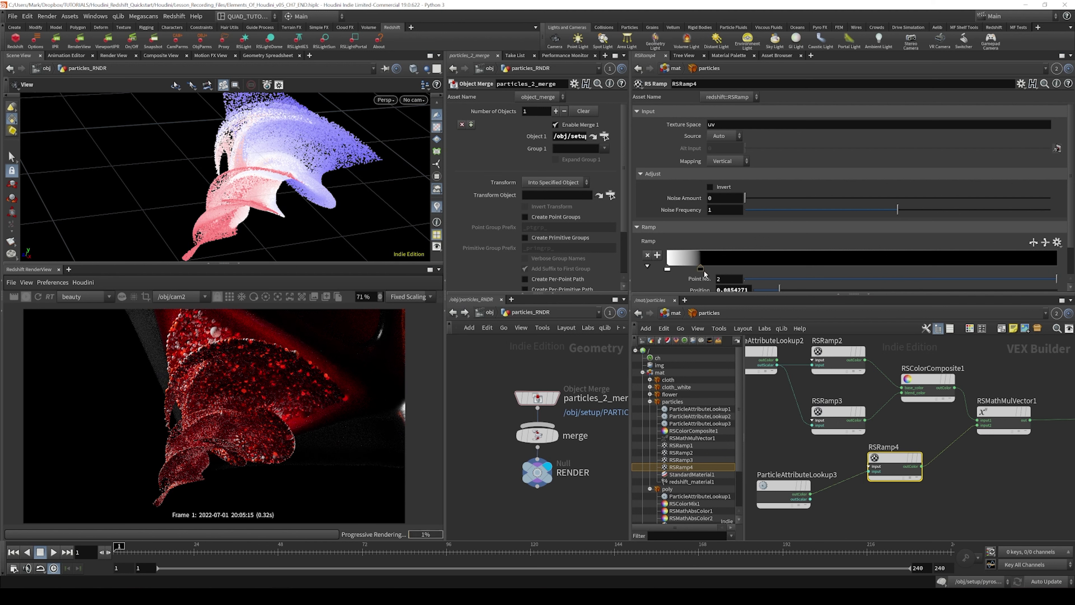
{"action": "left_click", "coordinate": [668, 270]}
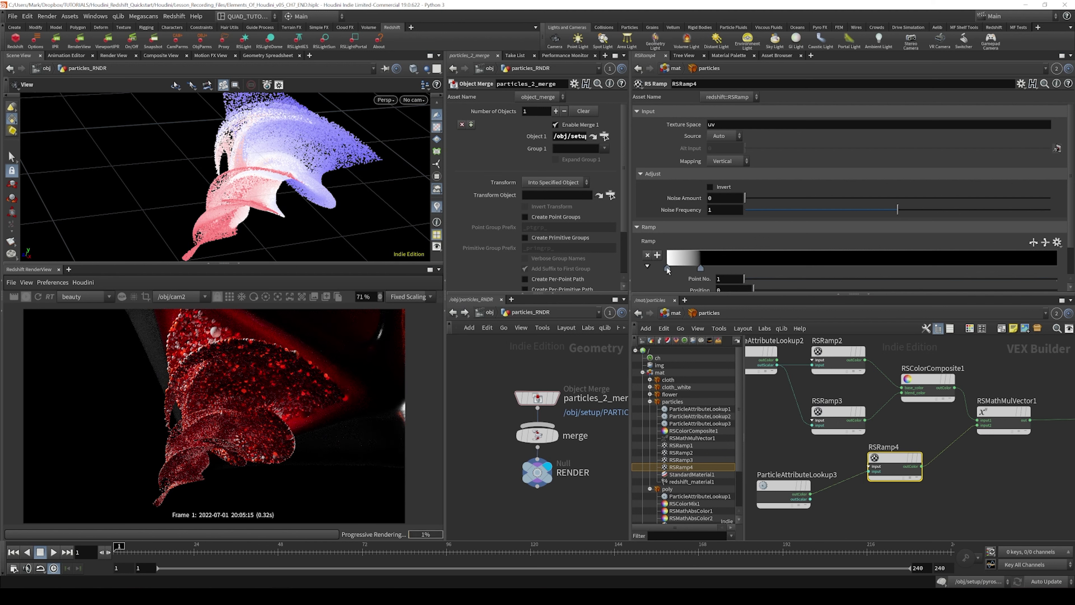
{"action": "left_click_drag", "start_coordinate": [667, 269], "coordinate": [945, 269]}
{"action": "key", "text": "ctrl+s"}
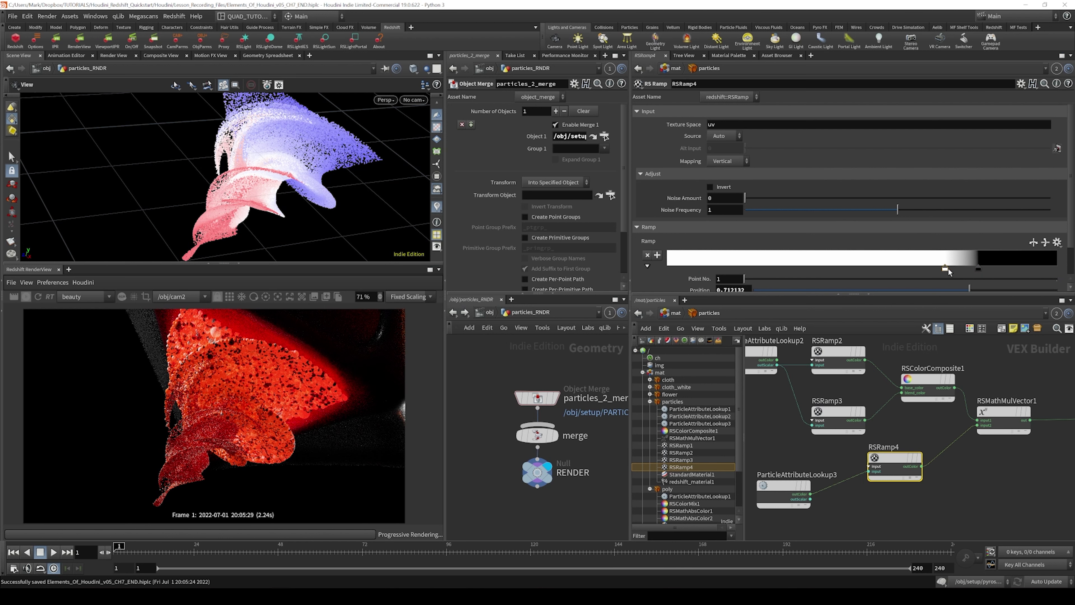
Slide the white key to the left end and move the dark key left for sharper contrast
{"action": "left_click", "coordinate": [944, 267]}
{"action": "left_click_drag", "start_coordinate": [925, 267], "coordinate": [791, 270]}
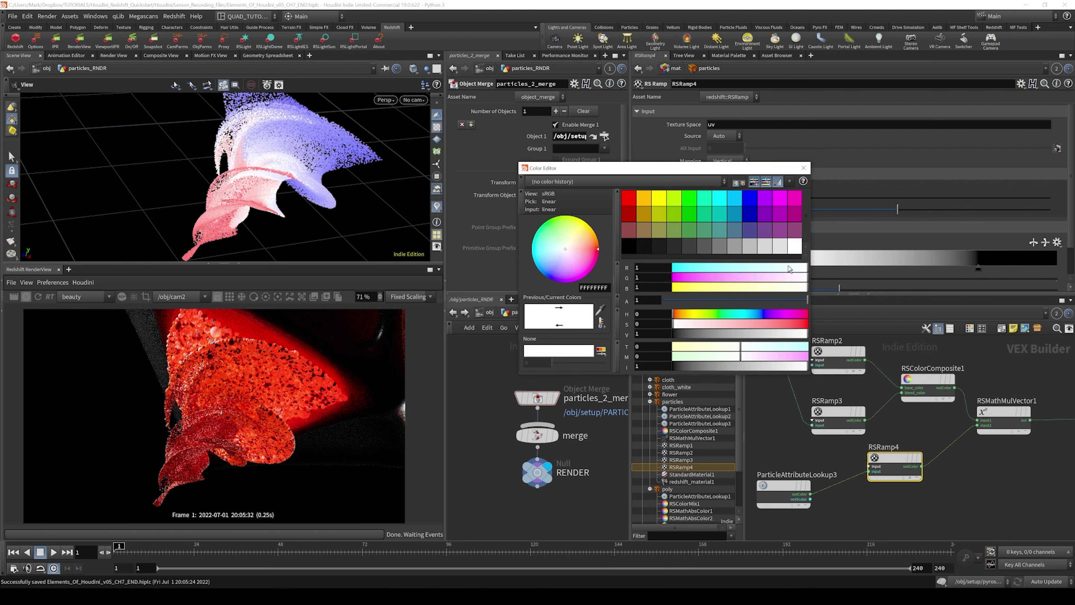
{"action": "left_click", "coordinate": [803, 168]}
{"action": "left_click", "coordinate": [1056, 243]}
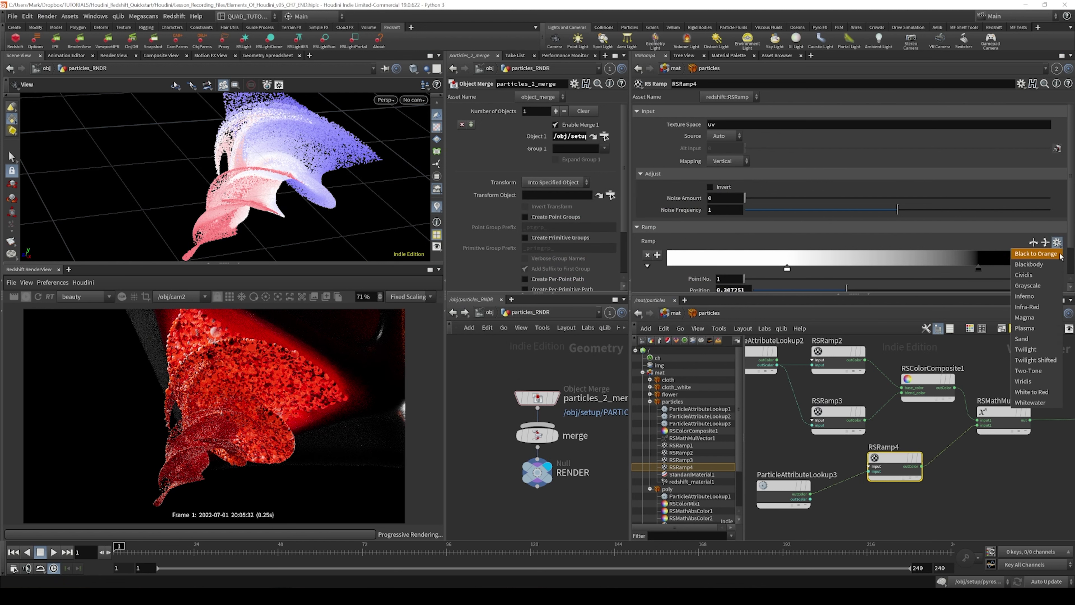
{"action": "left_click", "coordinate": [796, 270]}
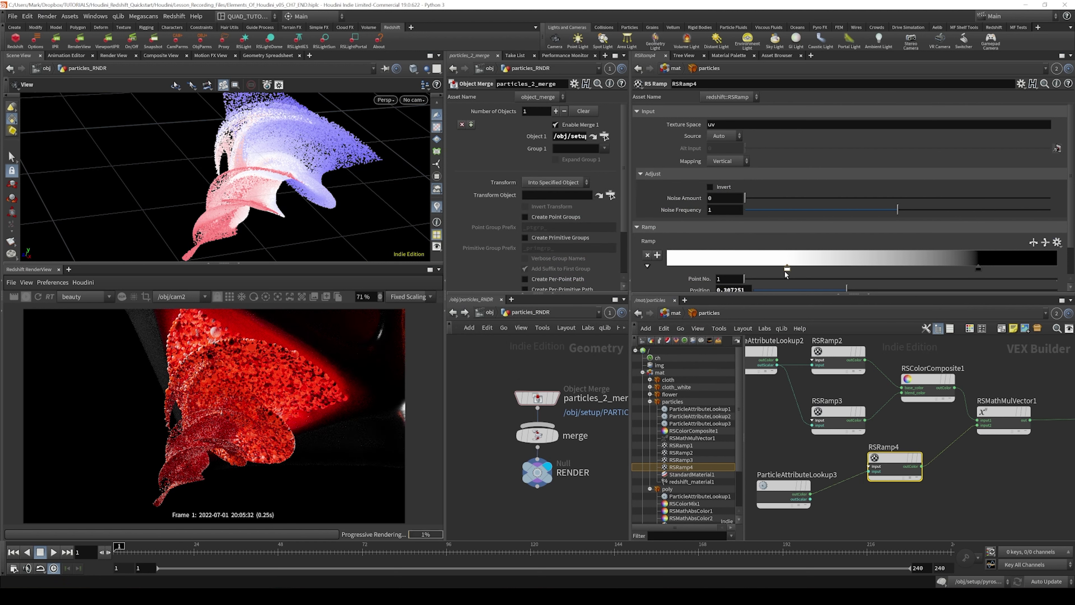
{"action": "left_click_drag", "start_coordinate": [977, 270], "coordinate": [964, 269]}
{"action": "middle_click_drag", "start_coordinate": [839, 347], "coordinate": [843, 391]}
Delete RSRamp2's red key and lower the remaining key's green to a solid deep red
{"action": "left_click", "coordinate": [842, 391]}
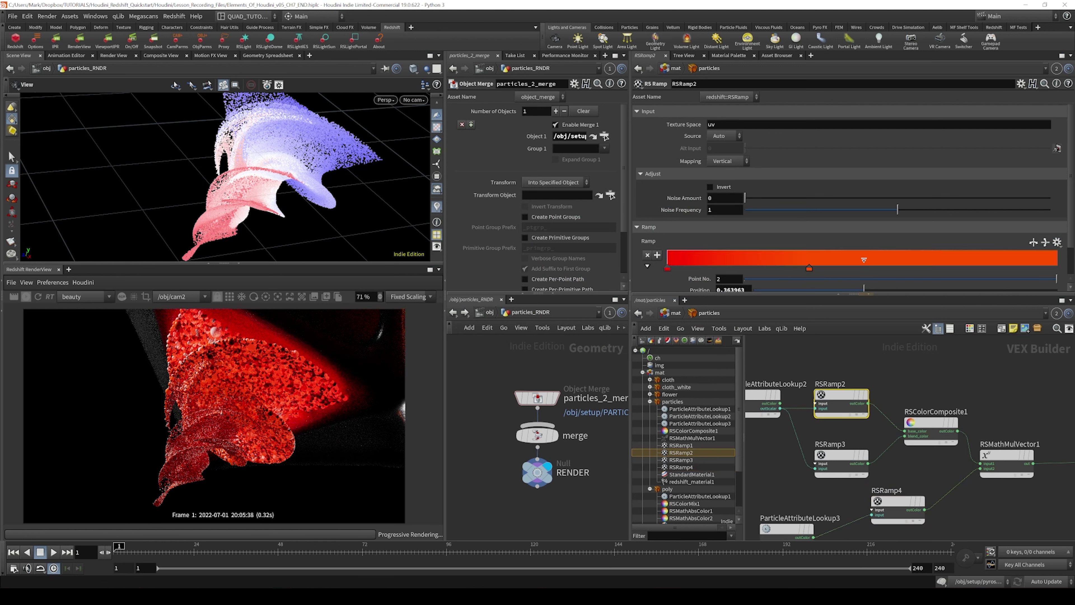
{"action": "left_click", "coordinate": [667, 268], "text": "ctrl"}
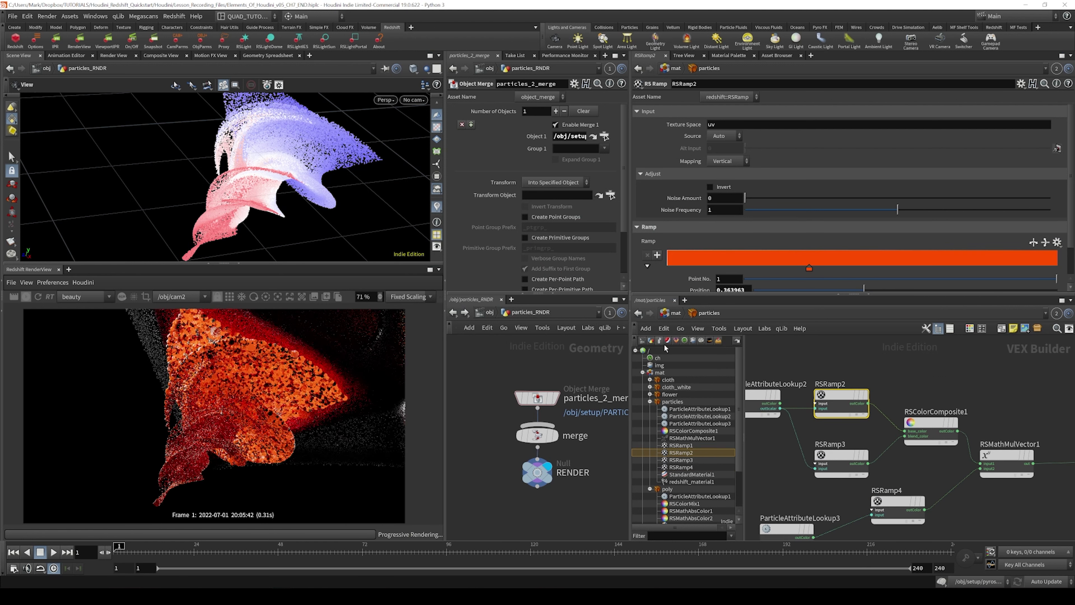
{"action": "double_click", "coordinate": [808, 270]}
{"action": "left_click_drag", "start_coordinate": [668, 168], "coordinate": [601, 228]}
{"action": "left_click_drag", "start_coordinate": [614, 335], "coordinate": [610, 337]}
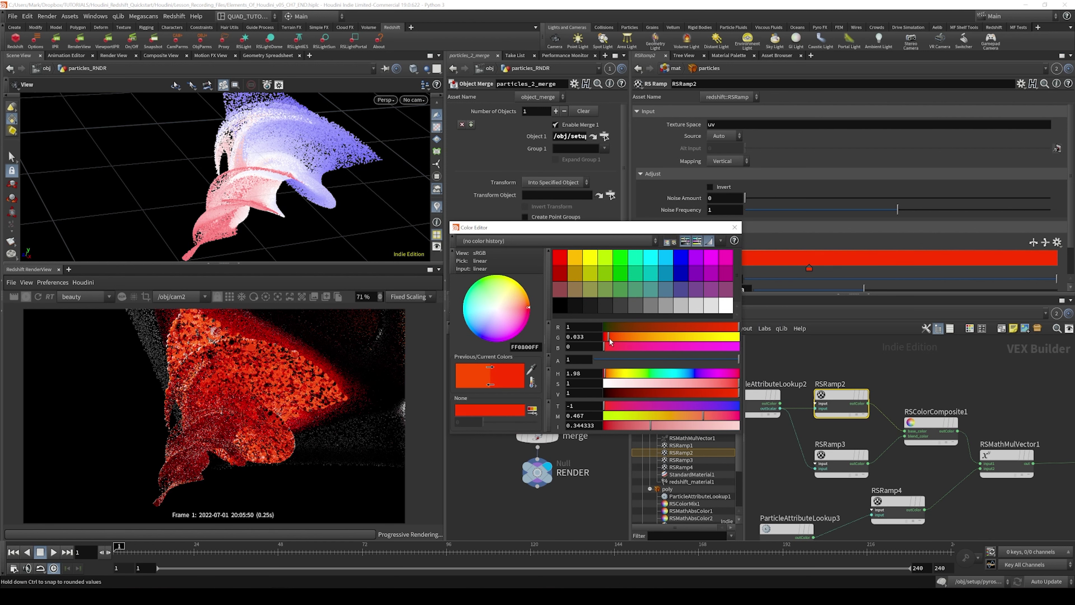
{"action": "left_click", "coordinate": [733, 226]}
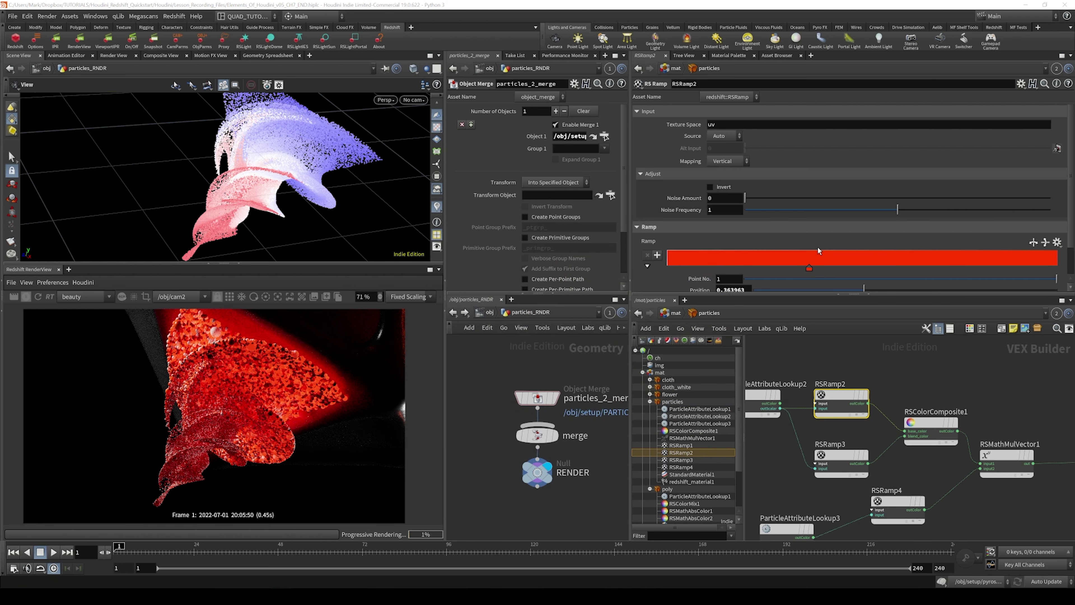
Zoom and pan the RenderView to inspect the deep-red particles, then select RSRamp3
{"action": "scroll", "coordinate": [218, 414], "scroll_direction": "down", "scroll_amount": 2}
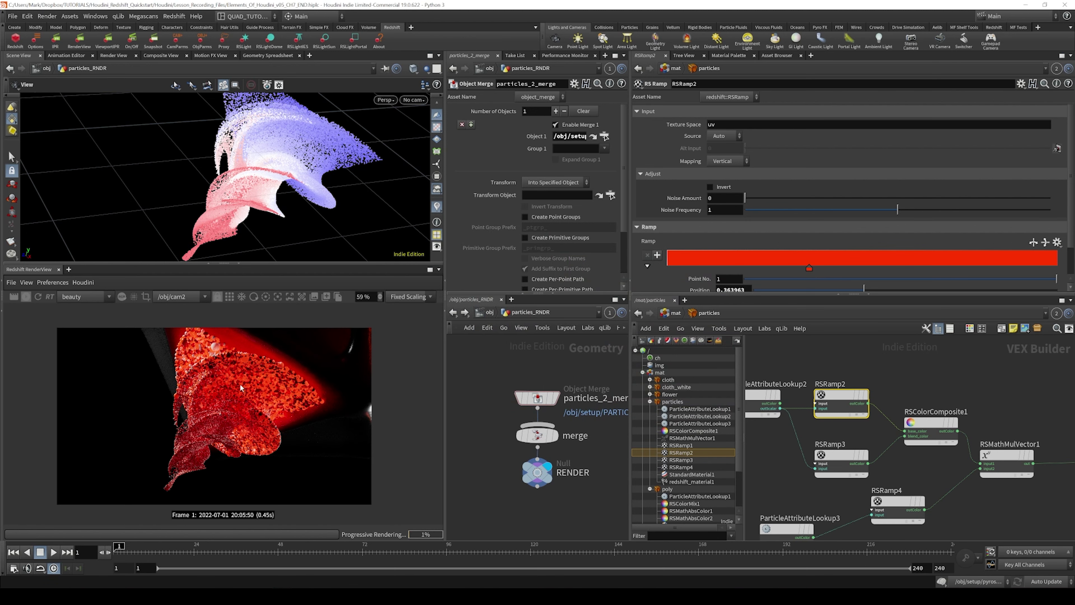
{"action": "scroll", "coordinate": [239, 383], "scroll_direction": "up", "scroll_amount": 5}
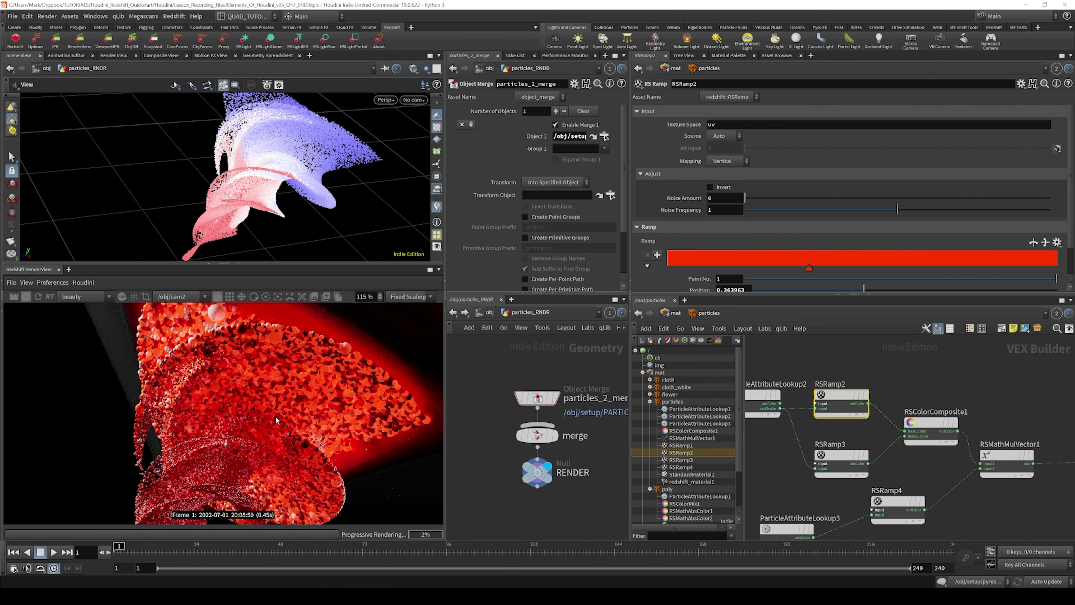
{"action": "middle_click_drag", "start_coordinate": [276, 415], "coordinate": [273, 367]}
{"action": "scroll", "coordinate": [277, 384], "scroll_direction": "down", "scroll_amount": 1}
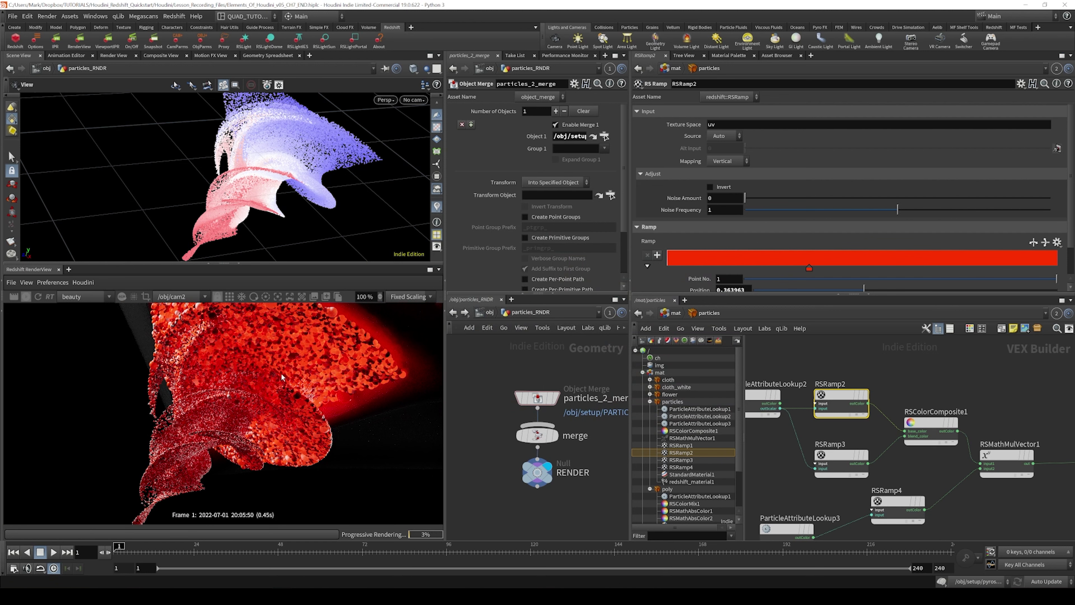
{"action": "middle_click_drag", "start_coordinate": [282, 376], "coordinate": [289, 367]}
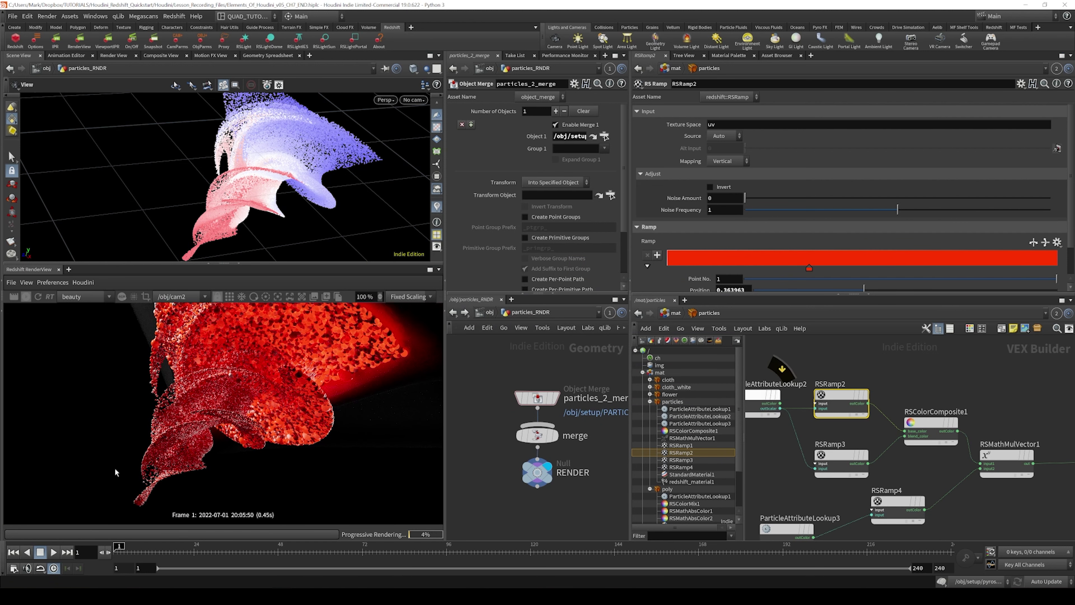
{"action": "left_click", "coordinate": [841, 455]}
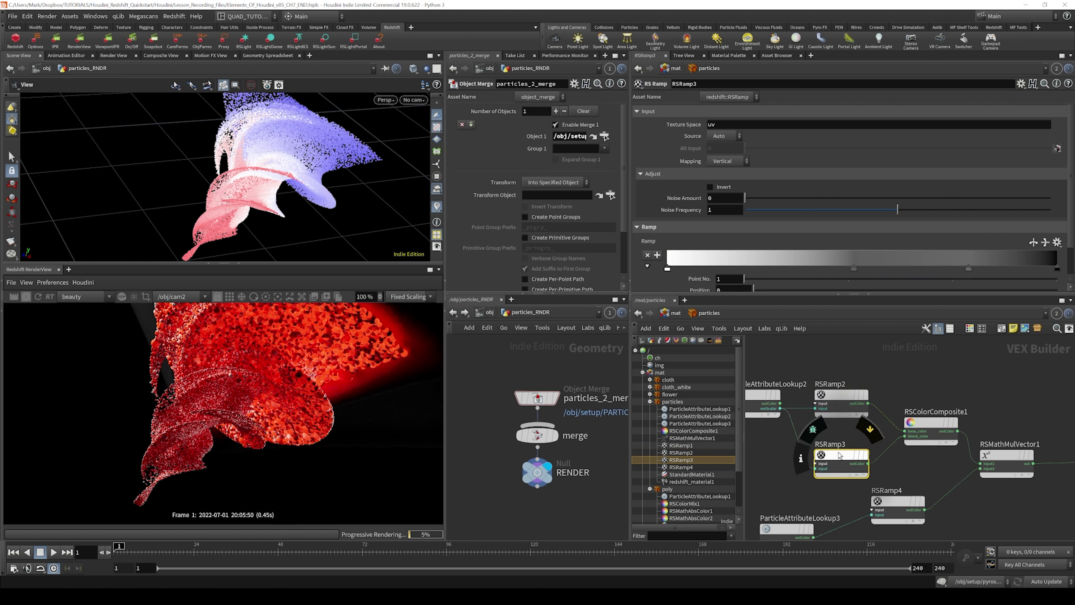
Slide RSRamp3's middle key right, add keys near 0.52 and 0.64, then save
{"action": "left_click_drag", "start_coordinate": [854, 269], "coordinate": [1018, 269]}
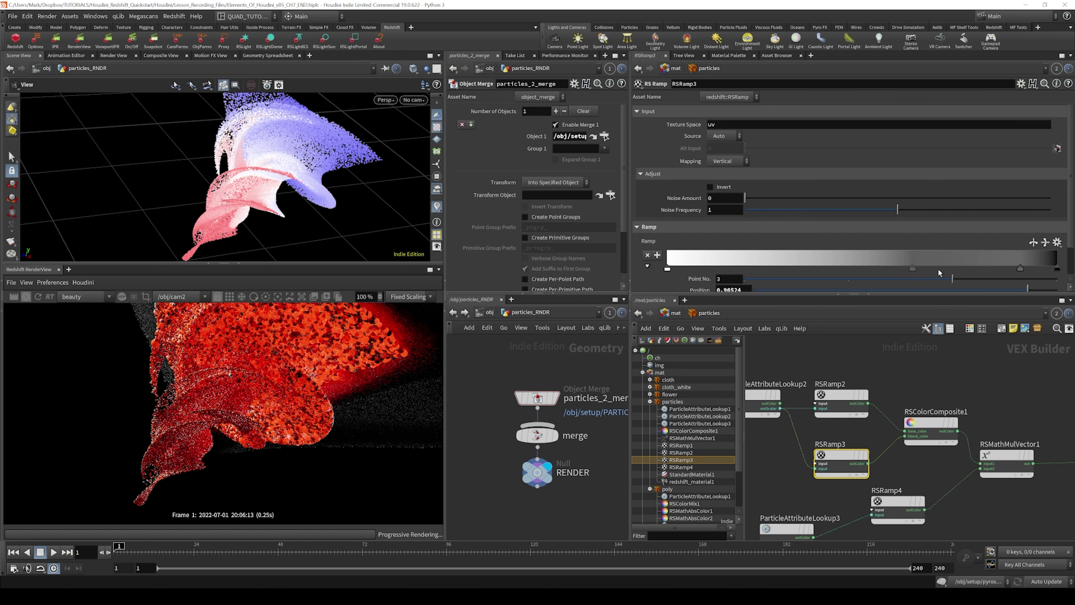
{"action": "left_click_drag", "start_coordinate": [913, 268], "coordinate": [972, 262]}
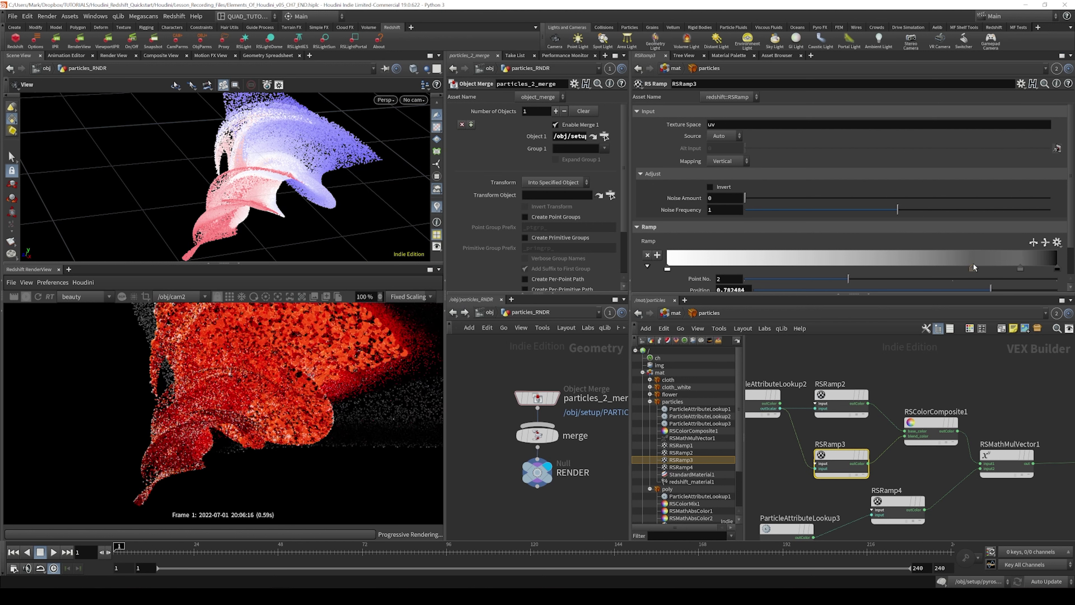
{"action": "left_click_drag", "start_coordinate": [825, 263], "coordinate": [918, 264]}
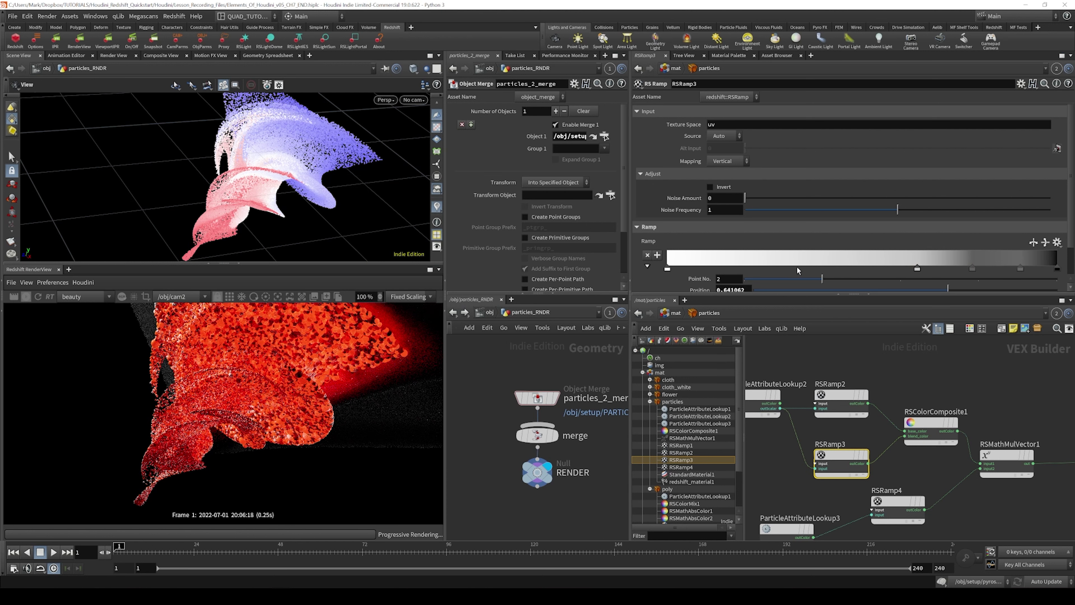
{"action": "left_click_drag", "start_coordinate": [802, 265], "coordinate": [870, 264]}
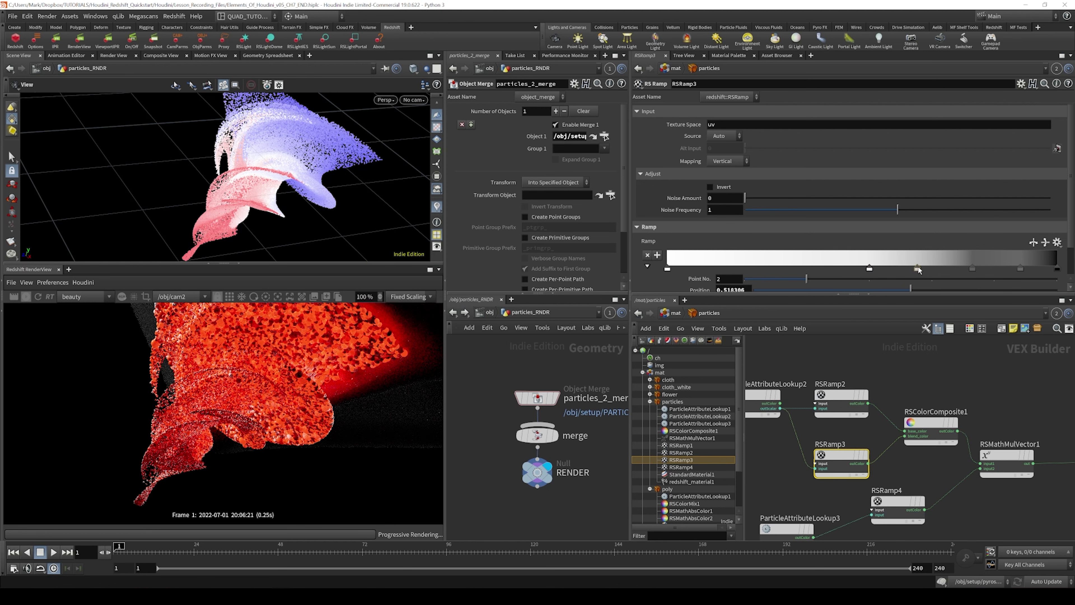
{"action": "left_click_drag", "start_coordinate": [918, 269], "coordinate": [1038, 269]}
{"action": "key", "text": "ctrl+s"}
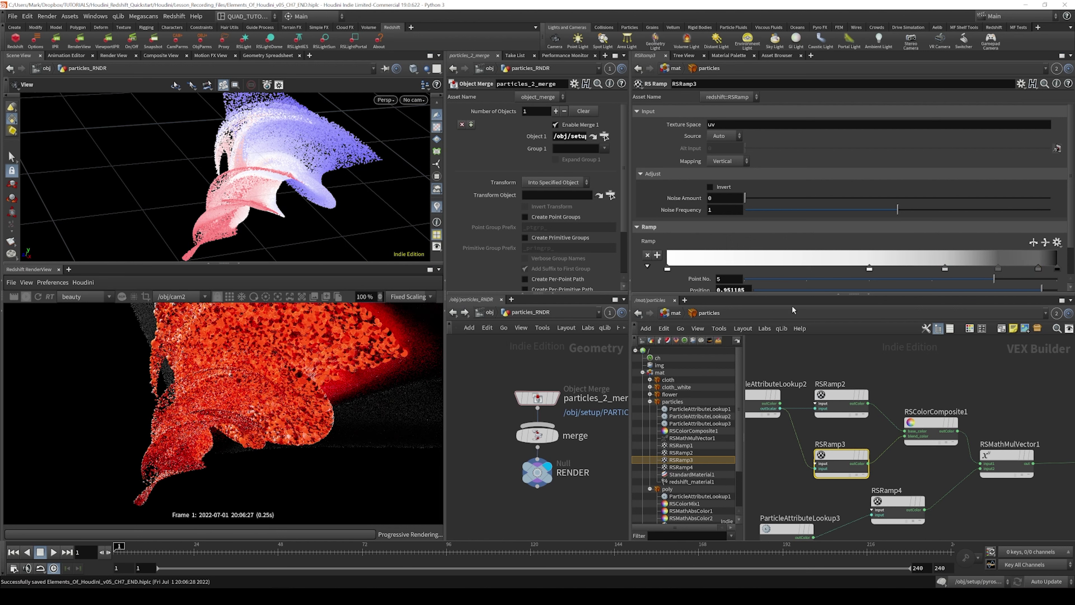
Move RSRamp3's second key left to about 0.42
{"action": "left_click", "coordinate": [945, 269]}
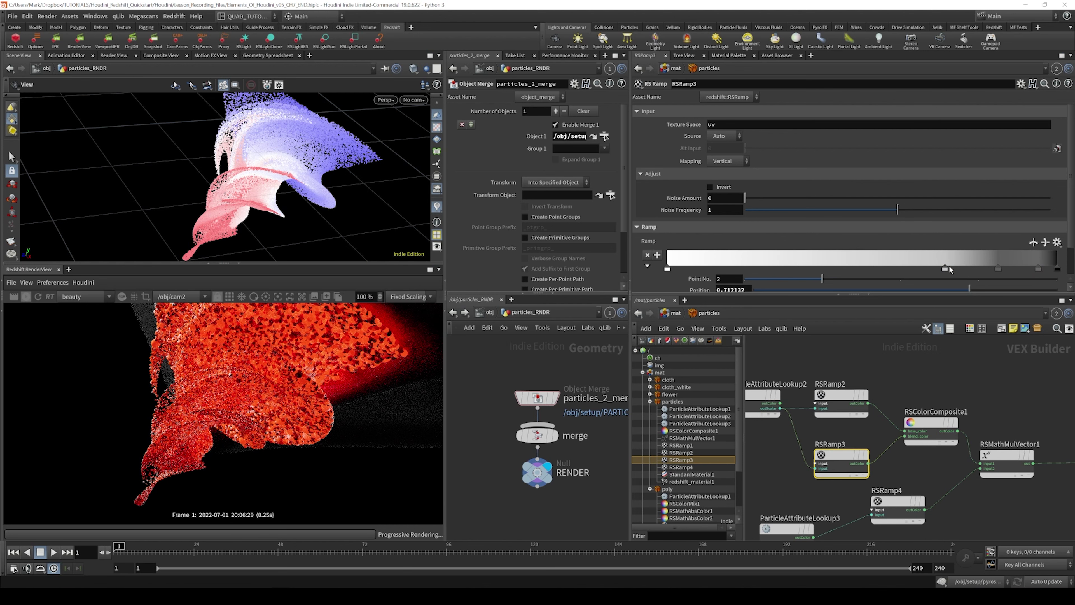
{"action": "left_click_drag", "start_coordinate": [948, 268], "coordinate": [830, 269]}
{"action": "scroll", "coordinate": [280, 357], "scroll_direction": "down", "scroll_amount": 2}
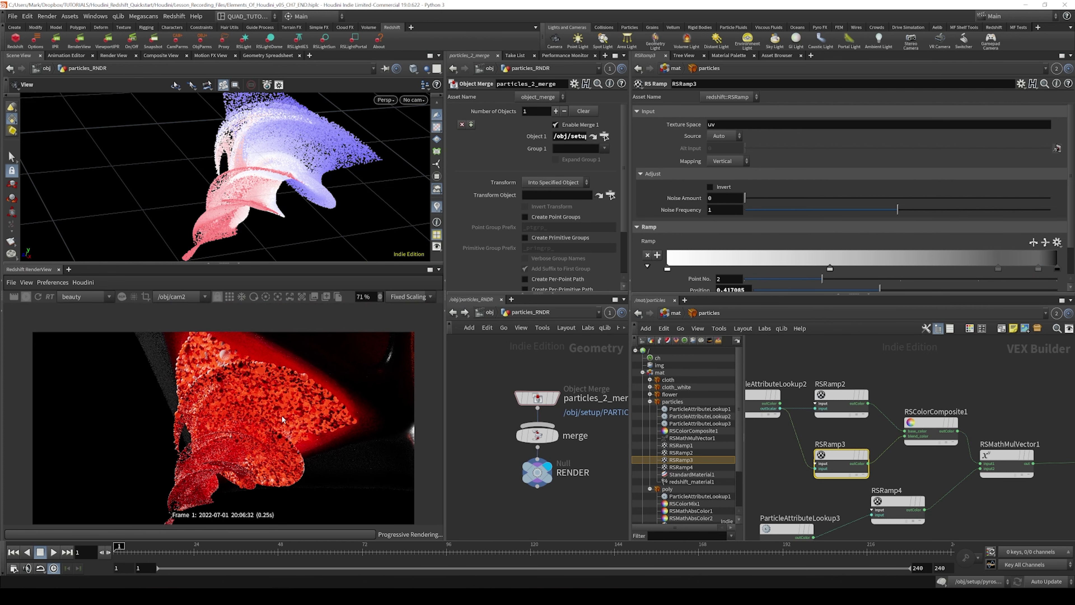
{"action": "scroll", "coordinate": [270, 414], "scroll_direction": "up", "scroll_amount": 1}
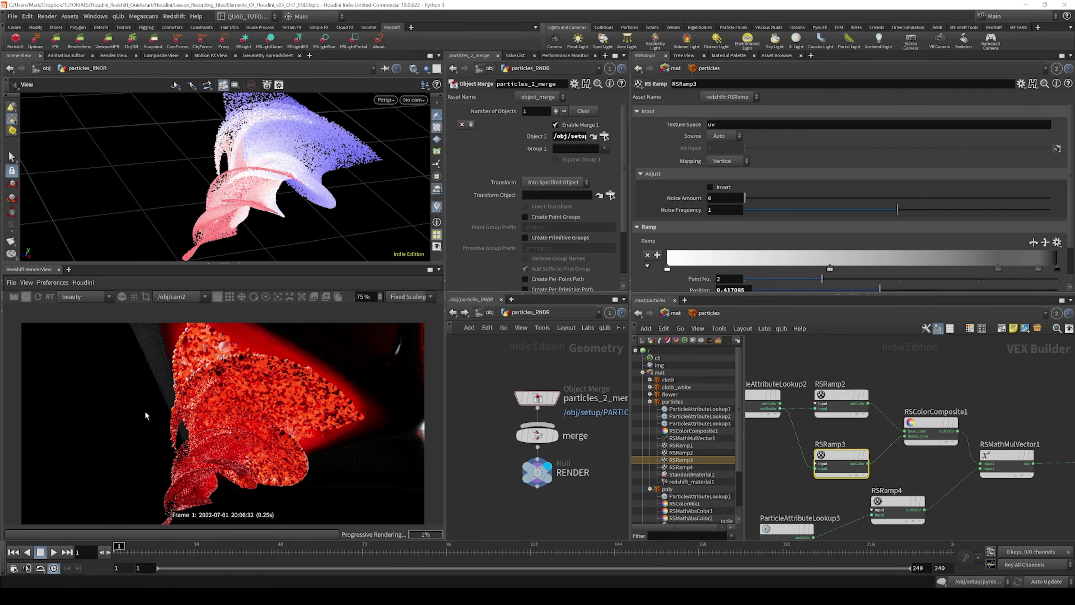
{"action": "middle_click_drag", "start_coordinate": [623, 466], "coordinate": [615, 462]}
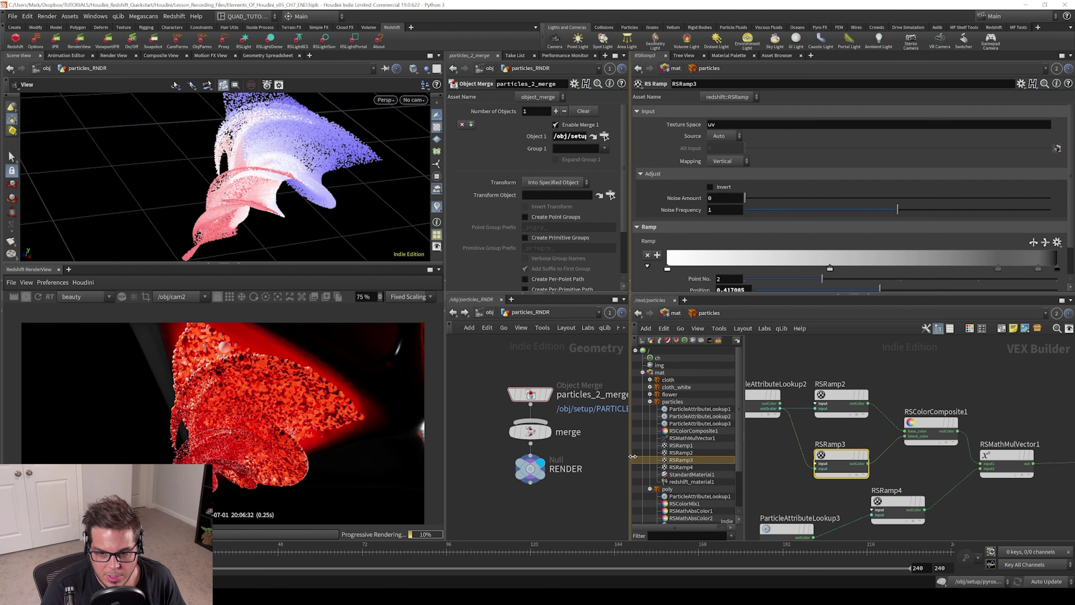
Frame the shader network, select RENDER, and view particles_2_merge's point attribute info
{"action": "key", "text": "h"}
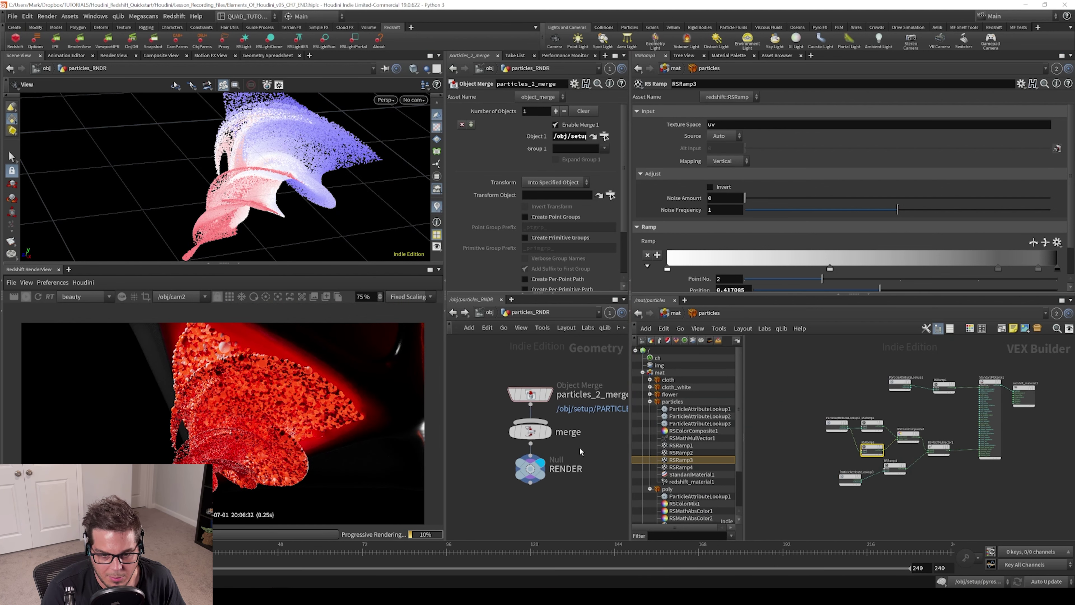
{"action": "scroll", "coordinate": [563, 457], "scroll_direction": "up", "scroll_amount": 2}
{"action": "left_click", "coordinate": [513, 473]}
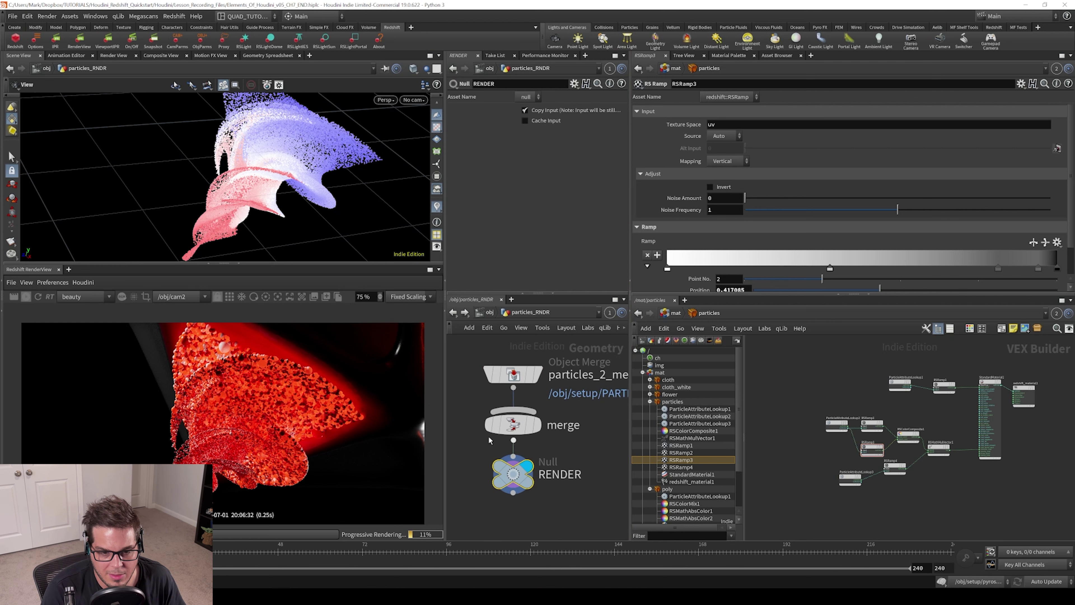
{"action": "left_click", "coordinate": [468, 374]}
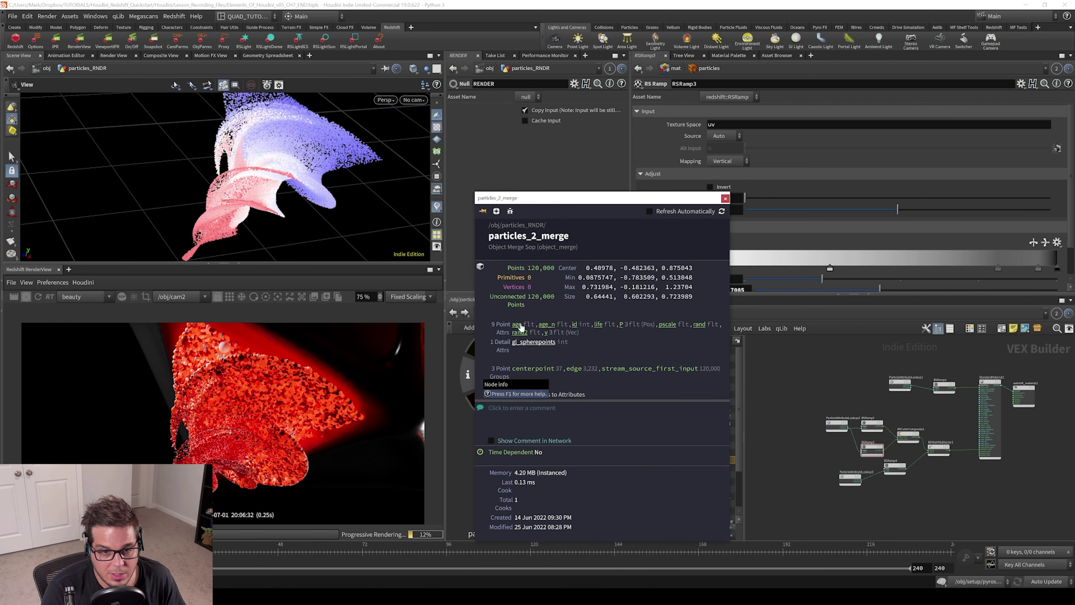